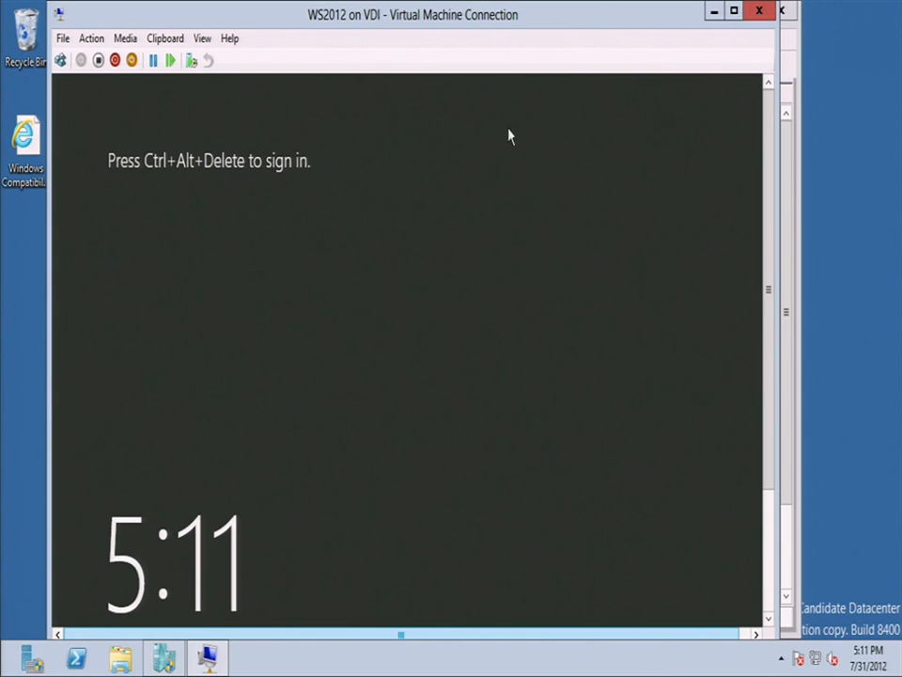
Close the WS2012 virtual machine connection and review the Live Migrations settings of the VDI host, leaving them without saving.
click(758, 11)
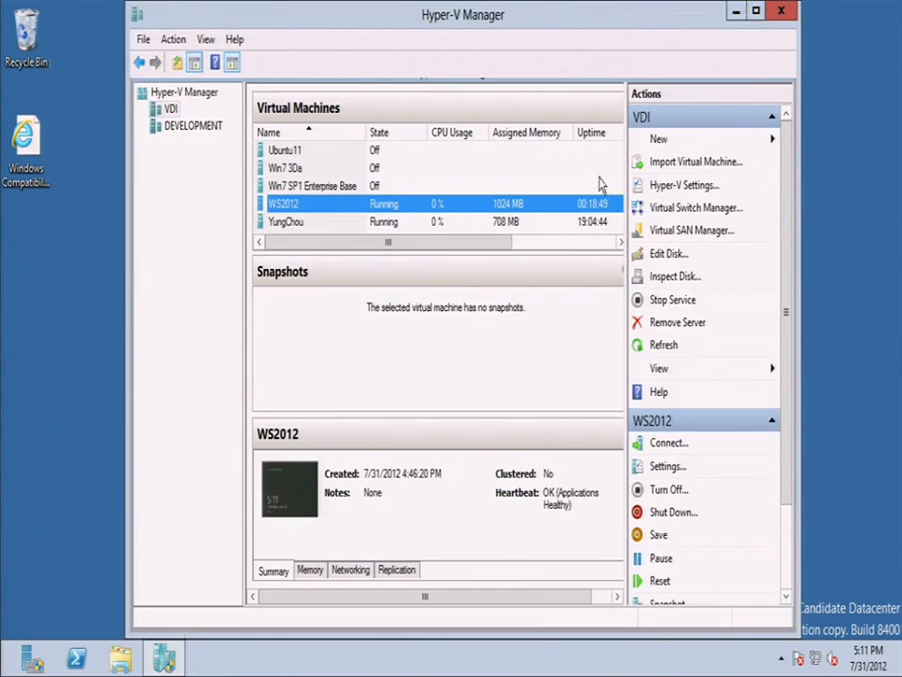
right_click(169, 110)
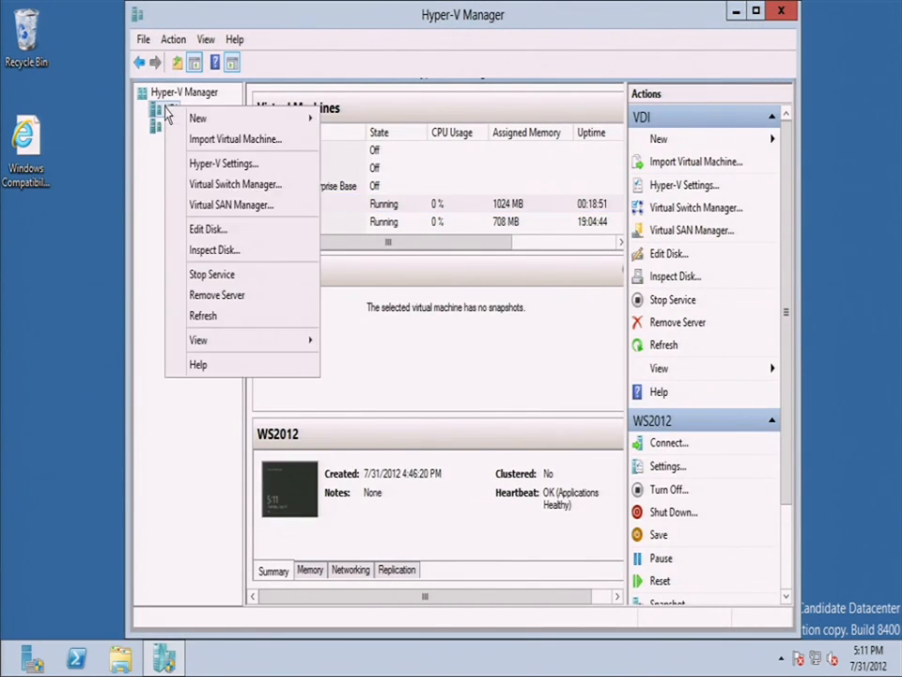
click(218, 165)
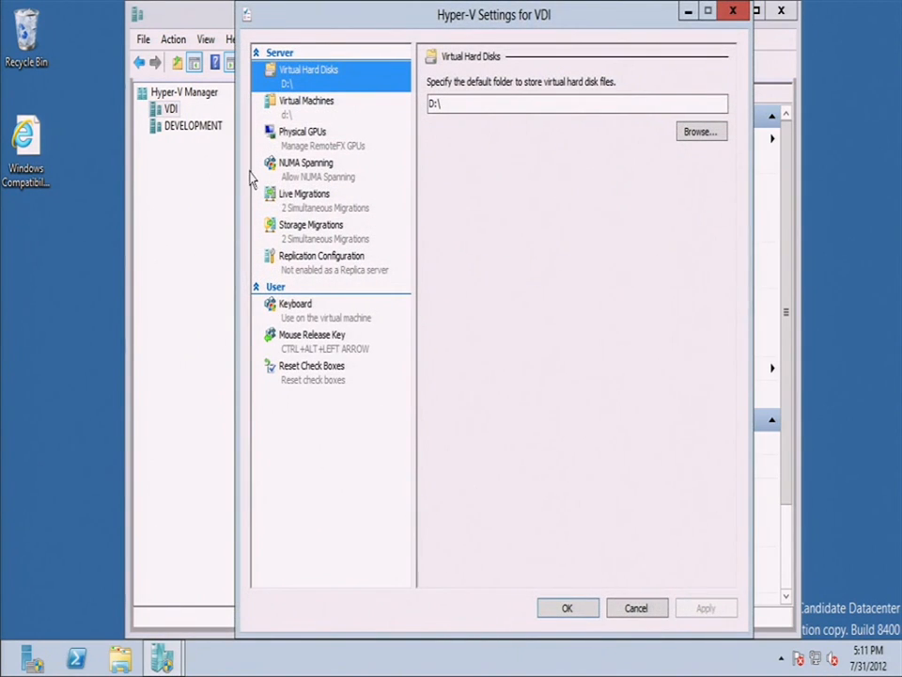
click(297, 205)
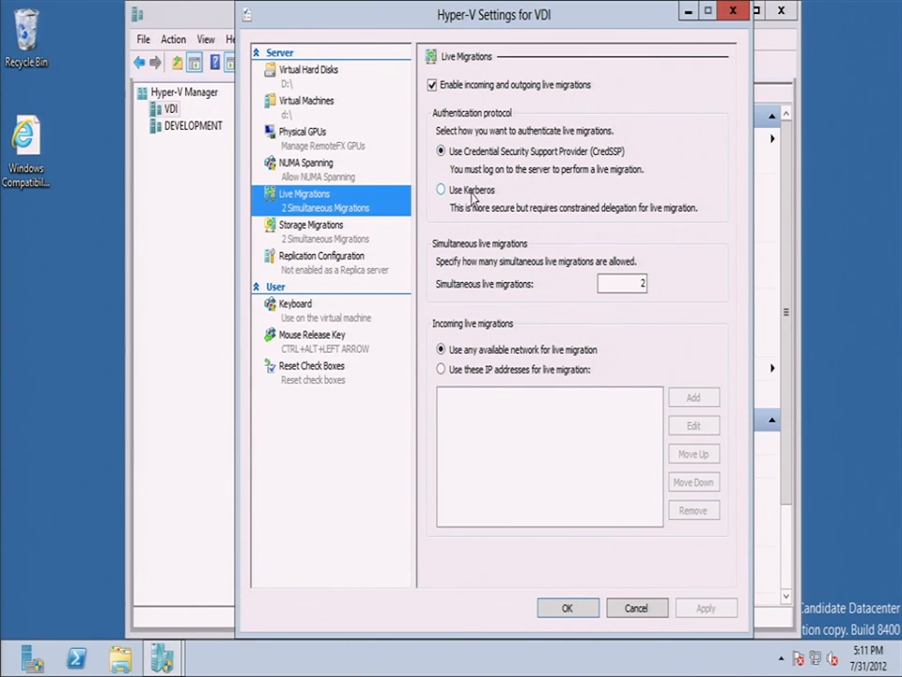
click(619, 284)
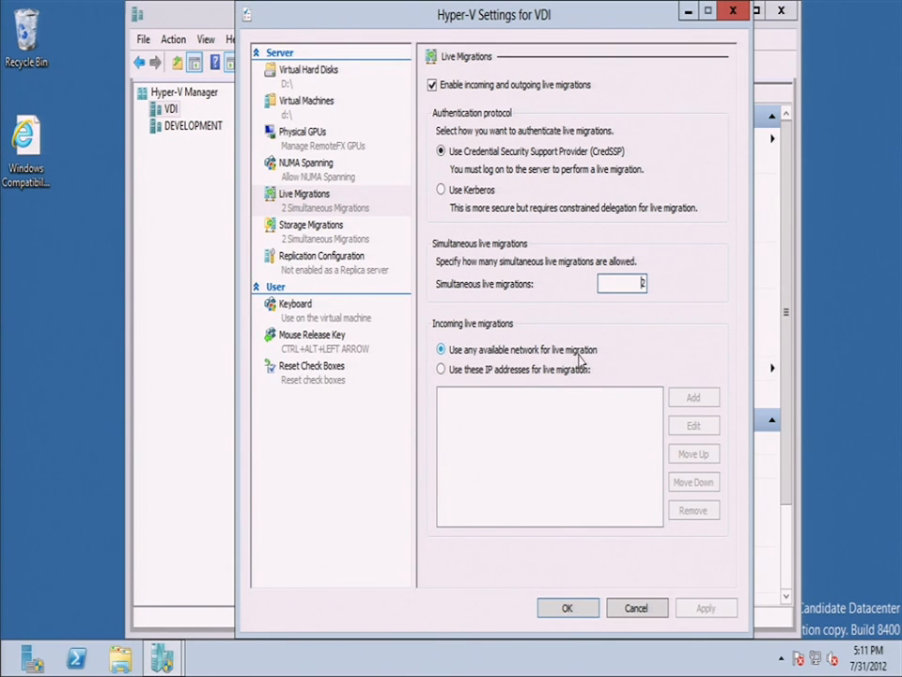
click(648, 610)
Review the Live Migrations and Storage Migrations settings of the DEVELOPMENT host, leaving them without saving.
right_click(198, 133)
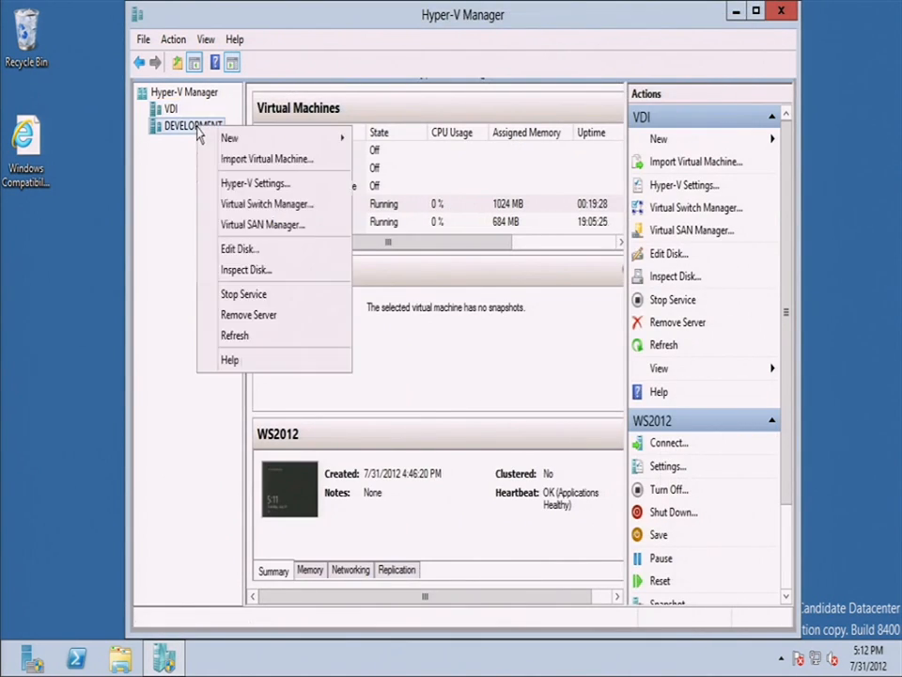
click(245, 187)
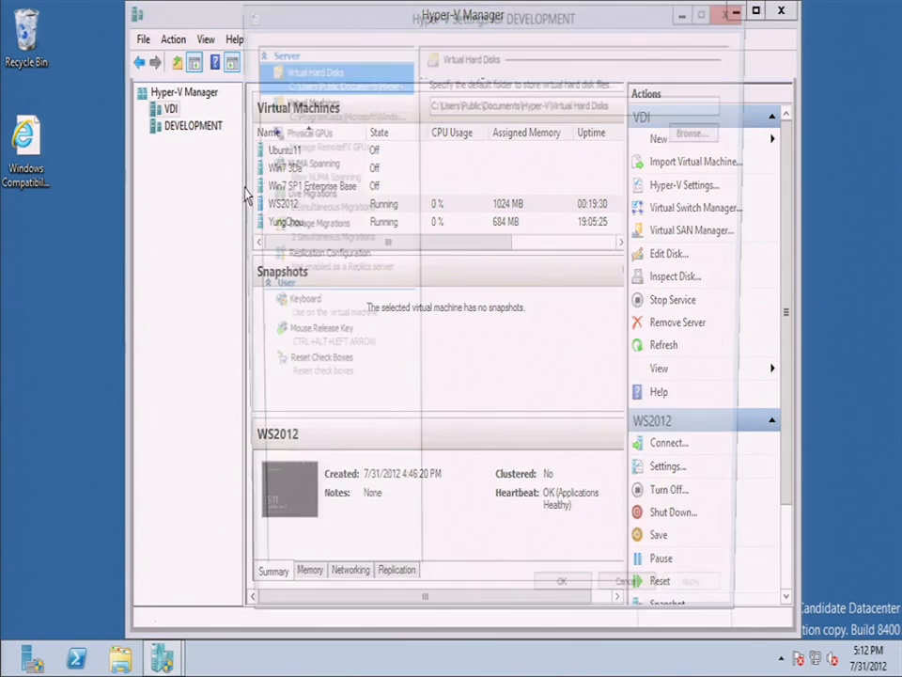
click(319, 205)
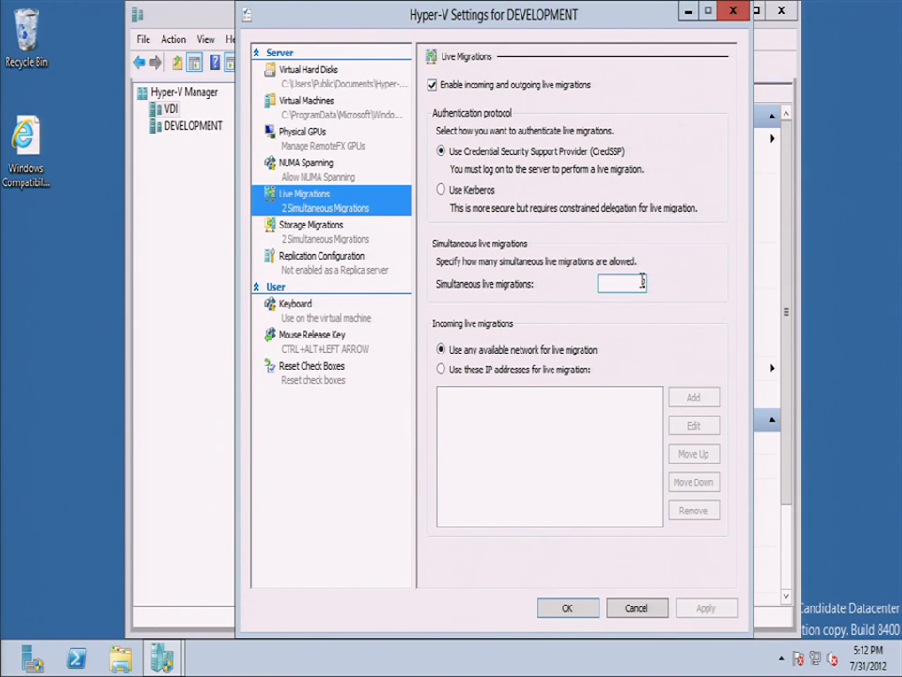
click(357, 233)
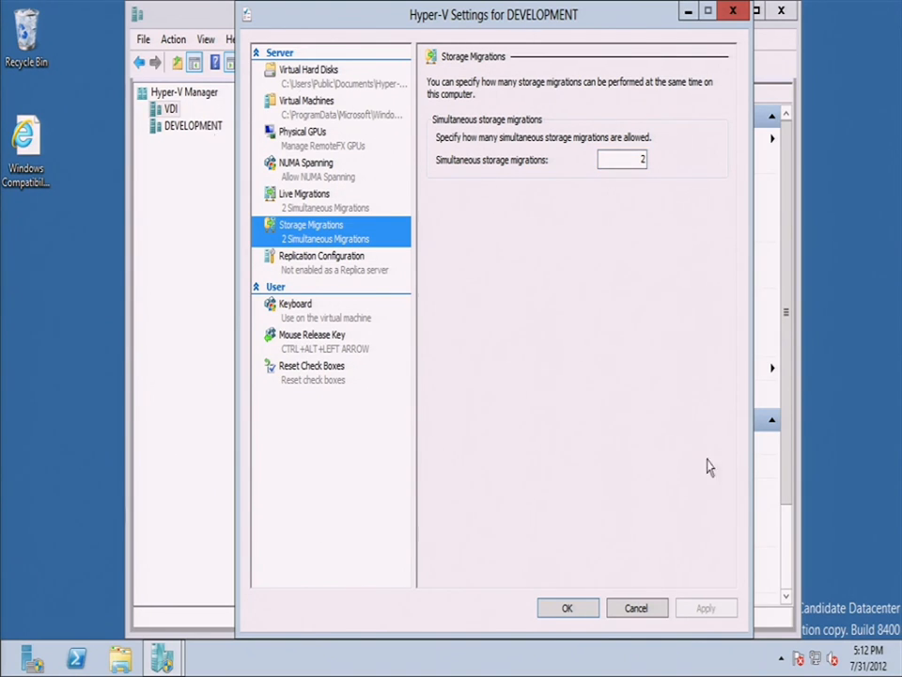
click(637, 608)
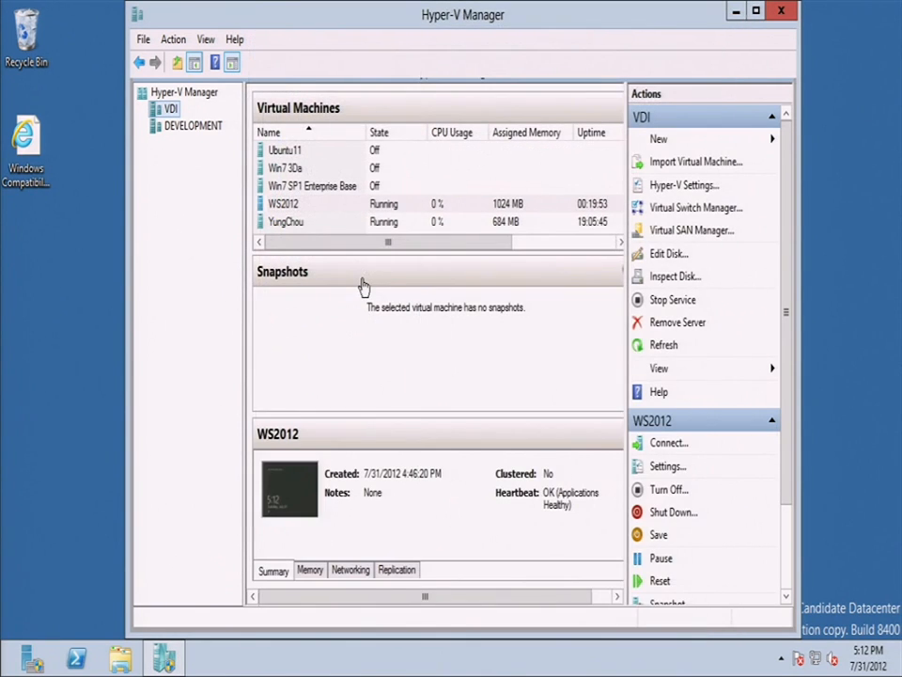
Start moving the WS2012 virtual machine, using the move type "Move the virtual machine" and the destination computer development.
right_click(288, 207)
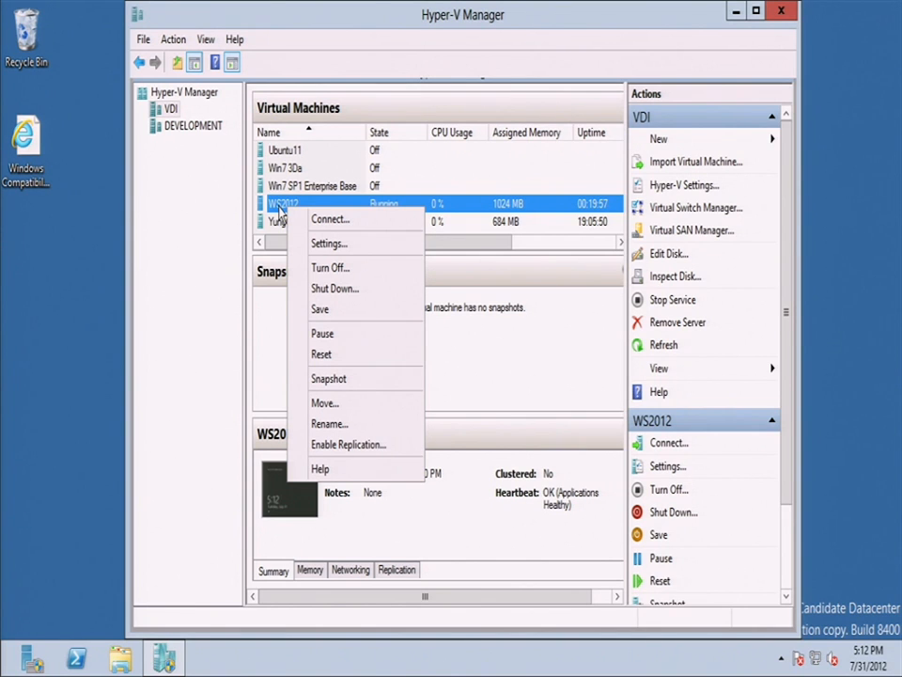
click(340, 412)
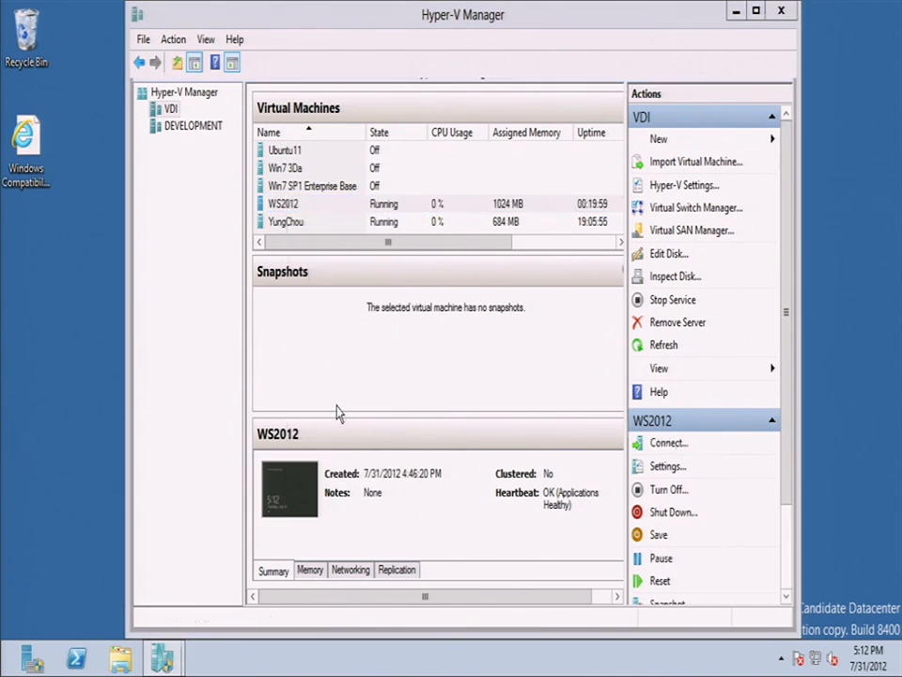
click(545, 540)
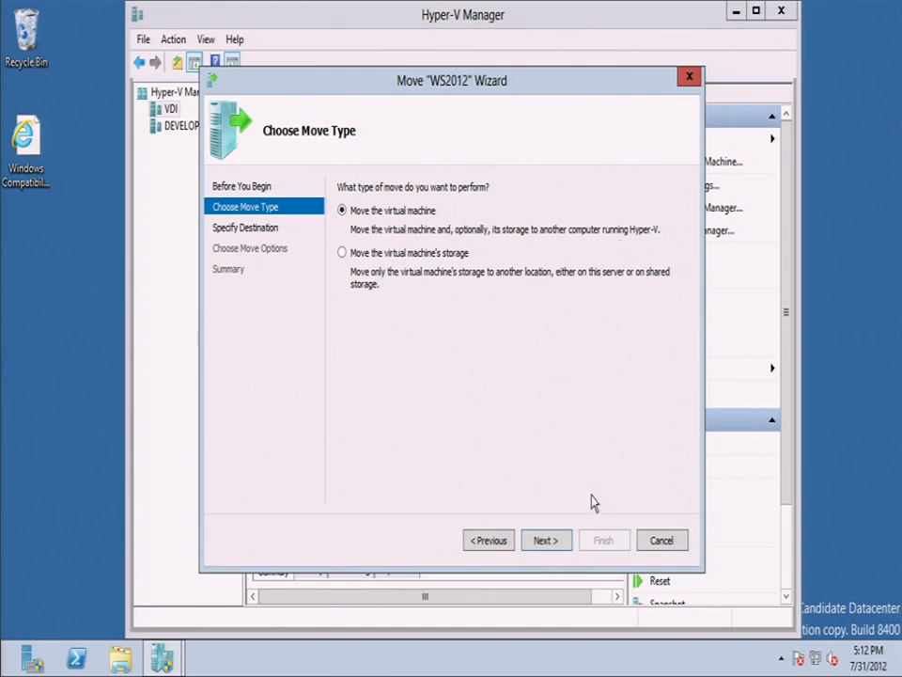
click(552, 545)
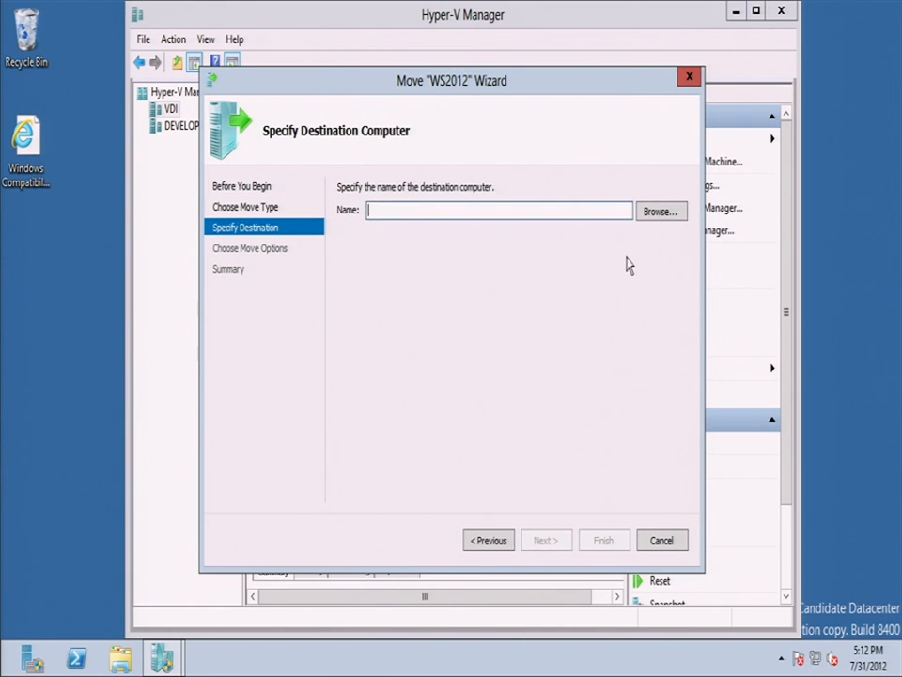
text(de)
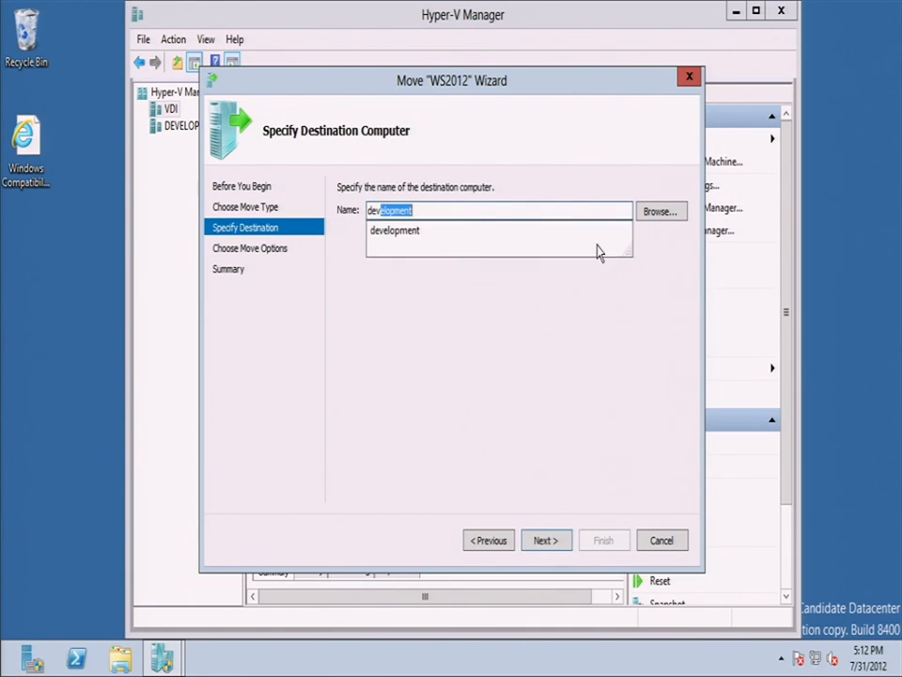
text(v)
click(409, 242)
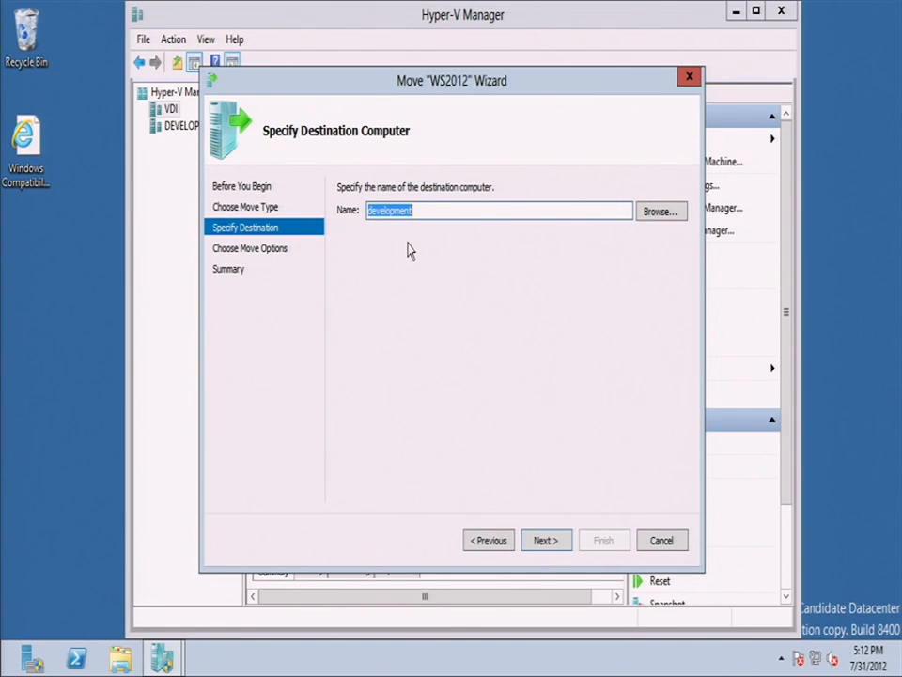
click(544, 549)
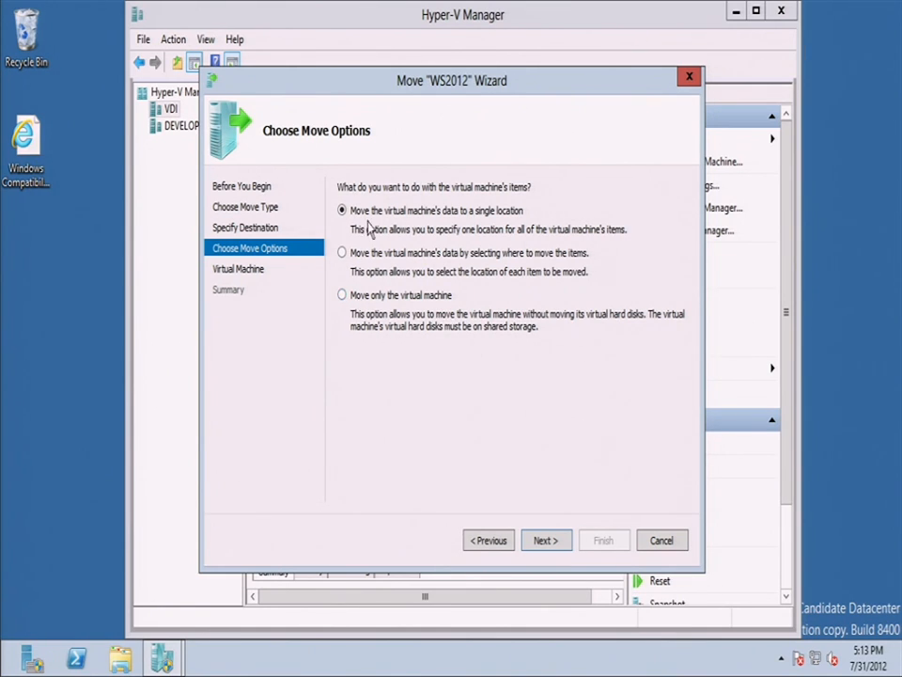
Move the virtual machine's data to the single location D:\vmimages\ws2012\ on the destination computer and finish the wizard.
click(552, 543)
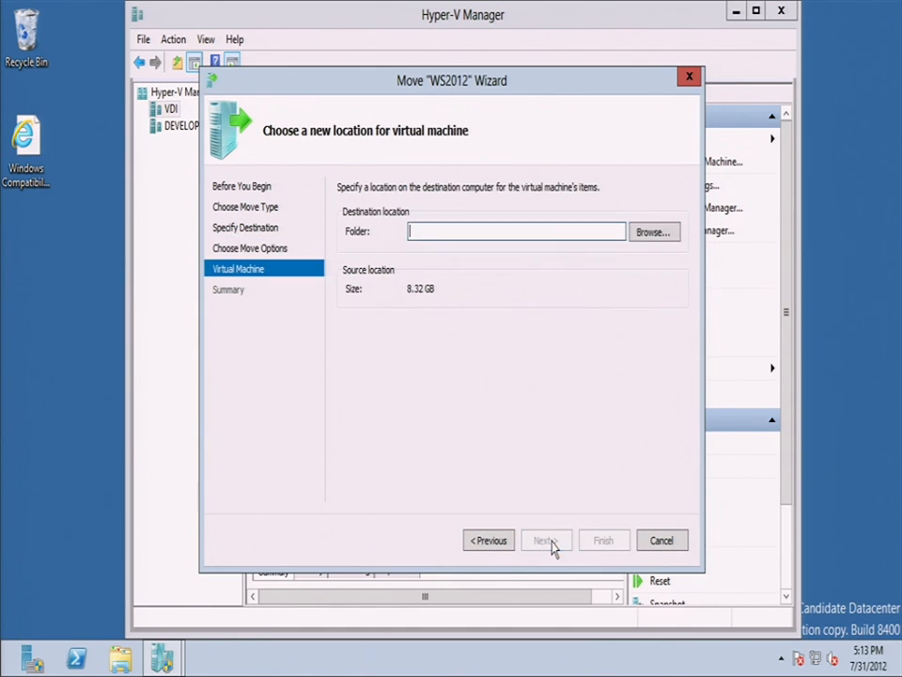
click(651, 232)
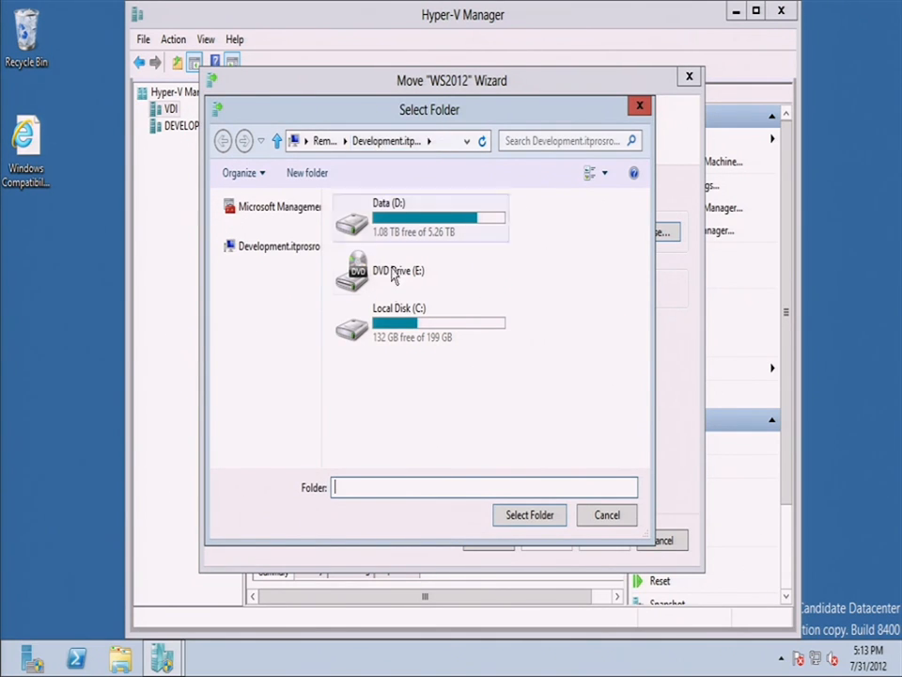
click(395, 336)
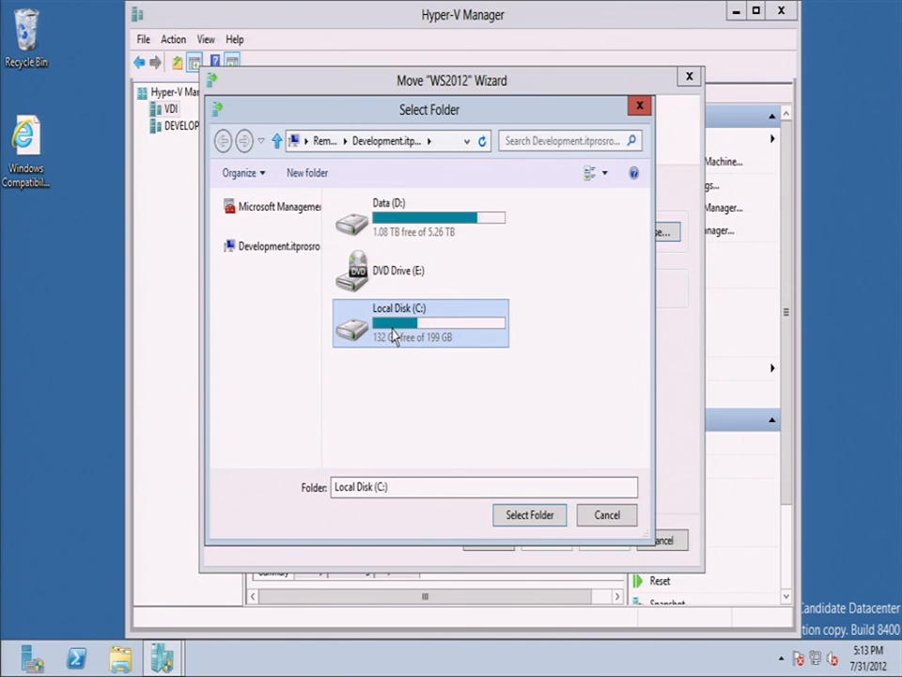
double_click(404, 226)
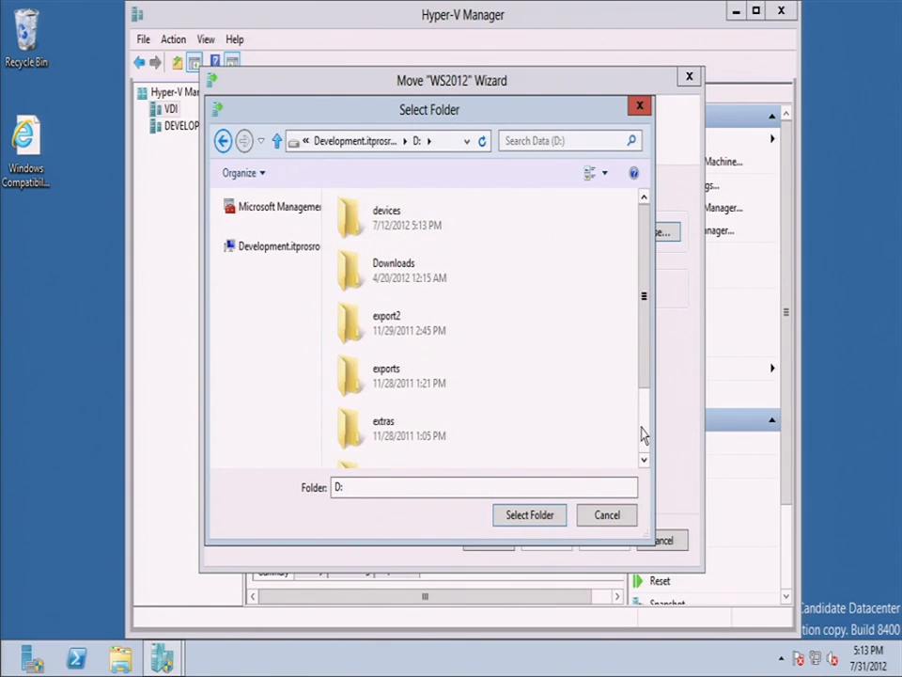
scroll(493, 403, down, 2)
double_click(411, 437)
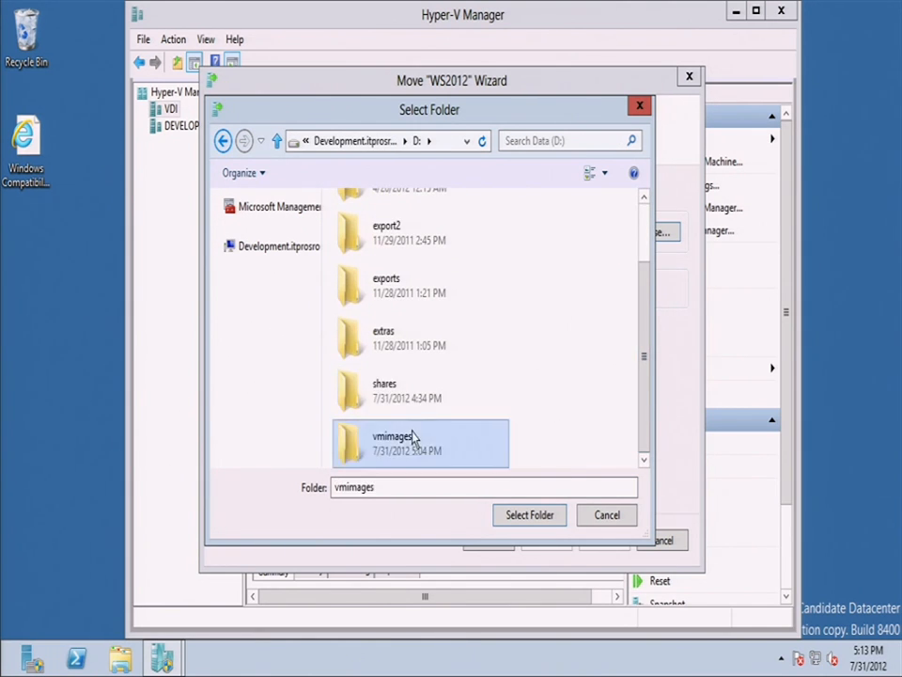
double_click(381, 325)
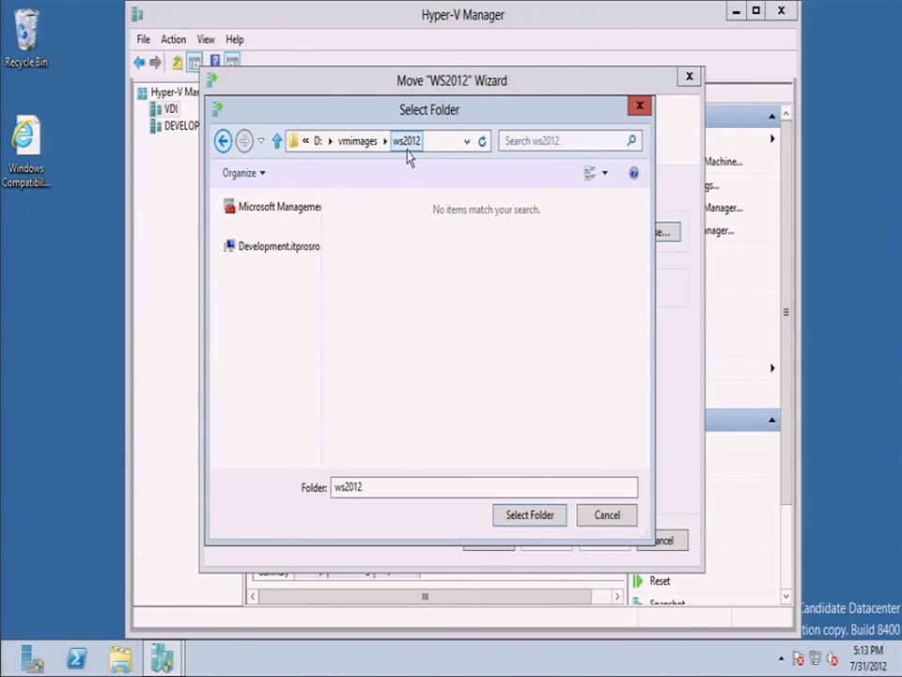
click(531, 517)
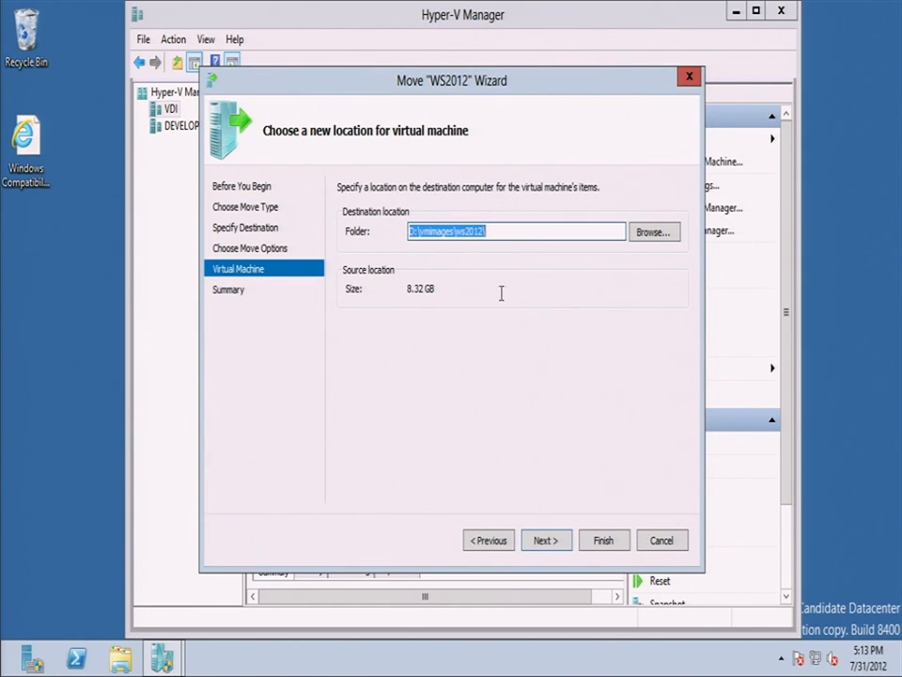
click(545, 542)
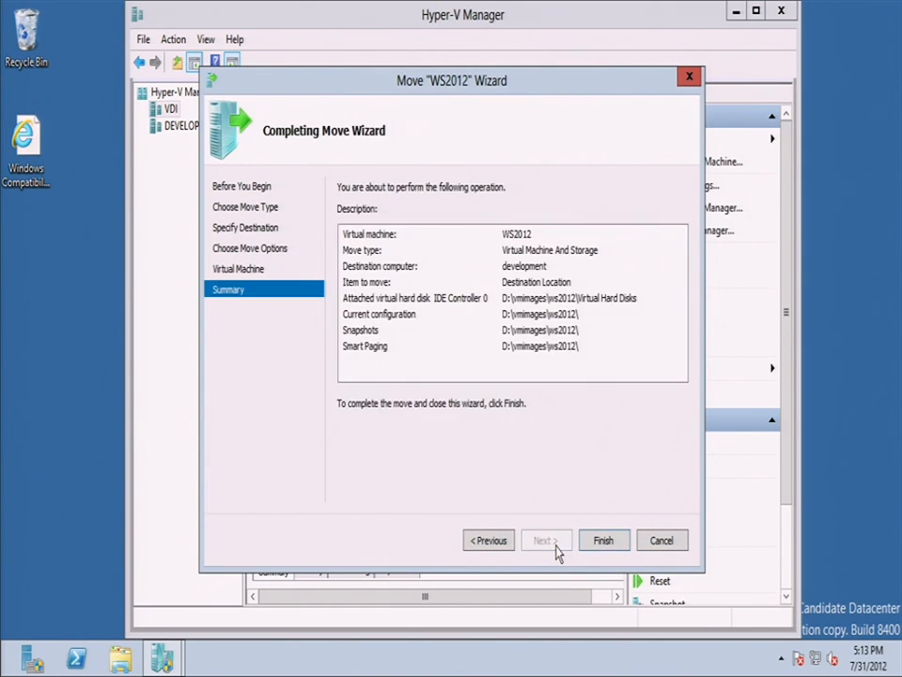
click(607, 543)
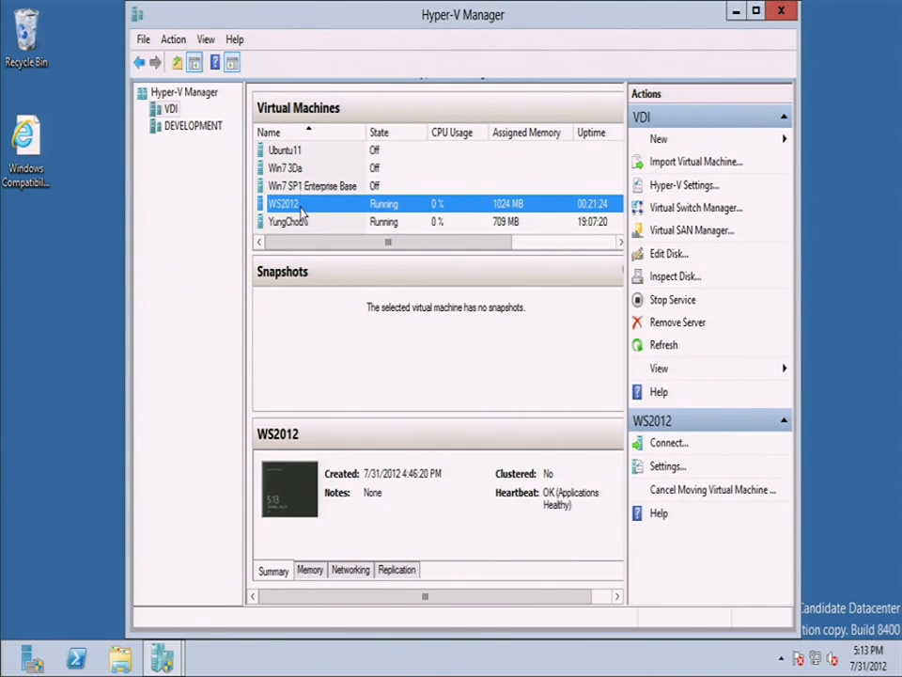
Open the settings of the Demo virtual machine on VDI and view its hard drive on IDE Controller 0.
scroll(301, 206, up, 5)
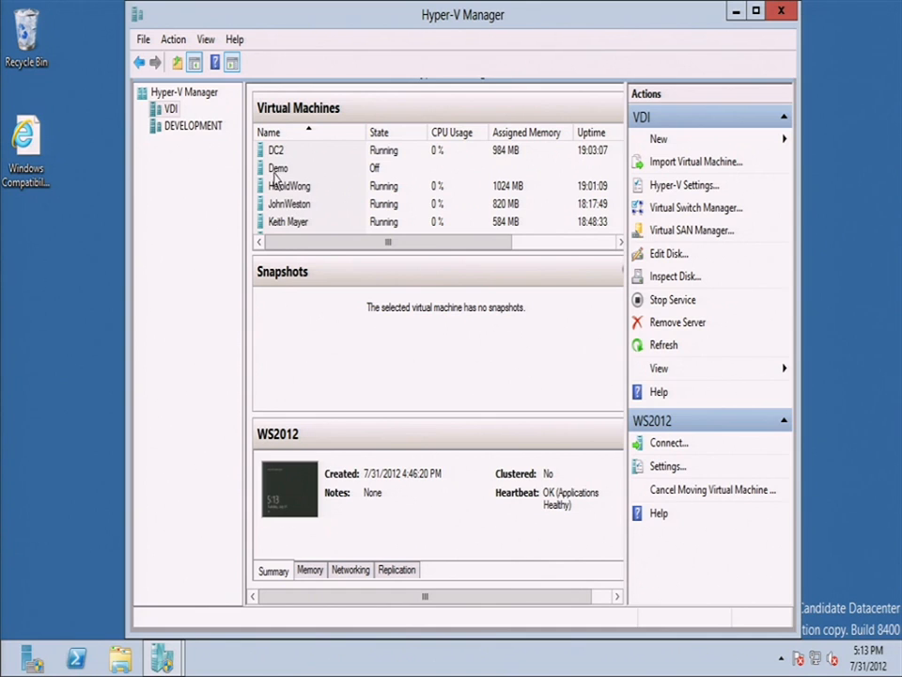
click(274, 169)
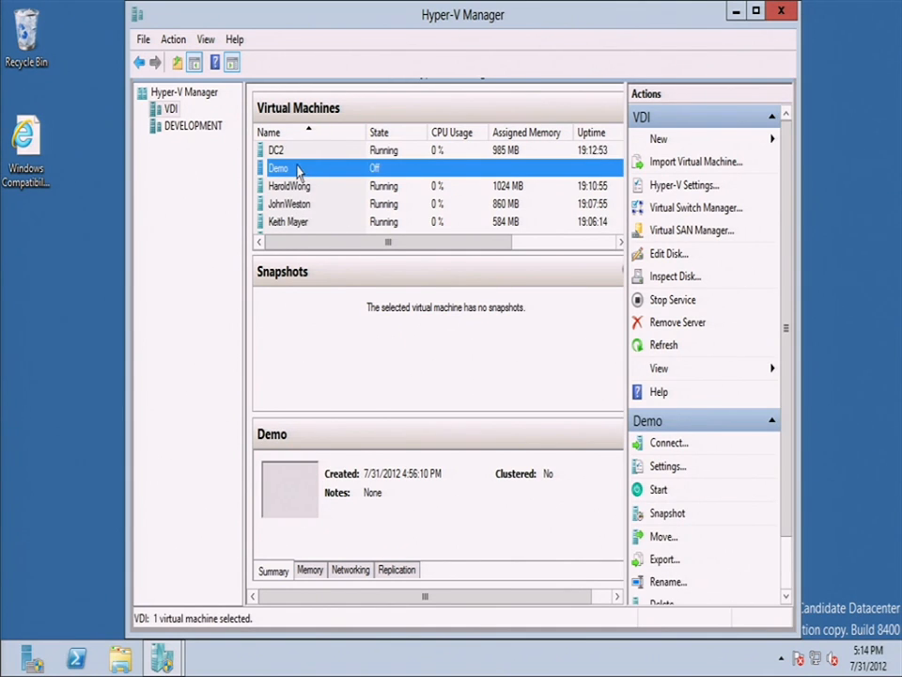
right_click(292, 172)
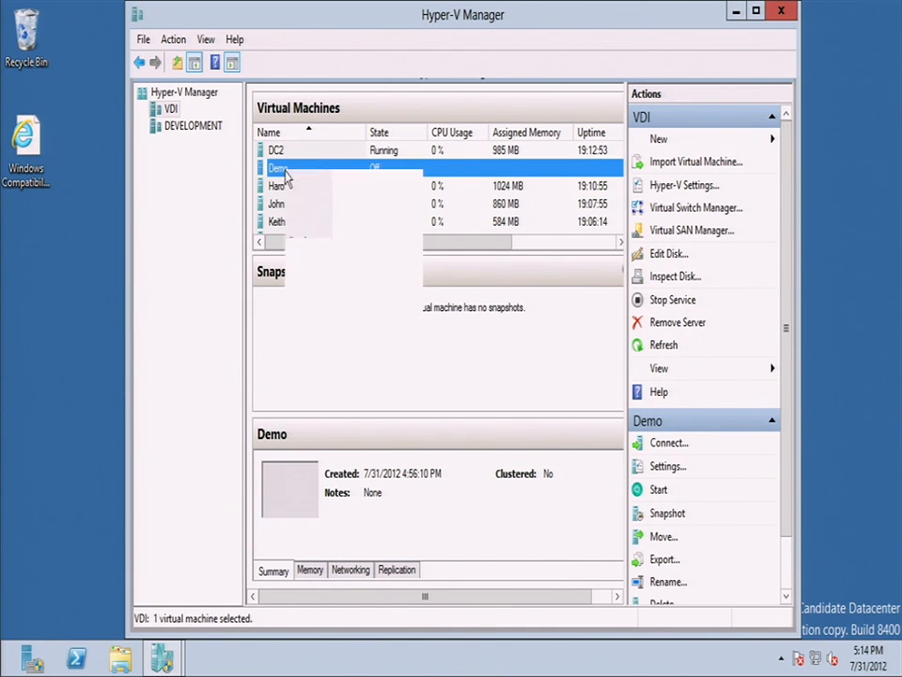
click(309, 203)
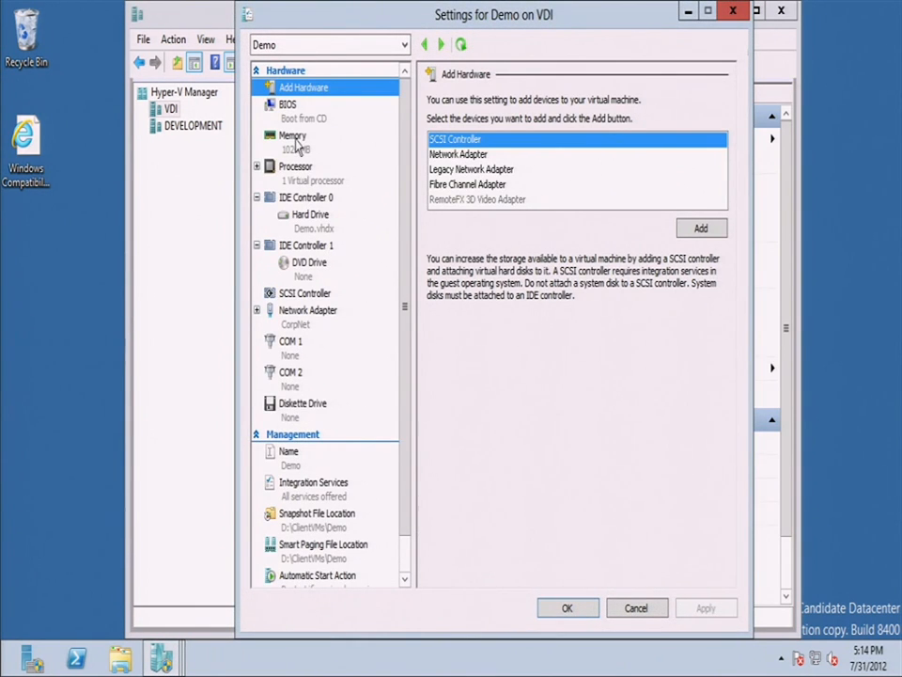
click(308, 224)
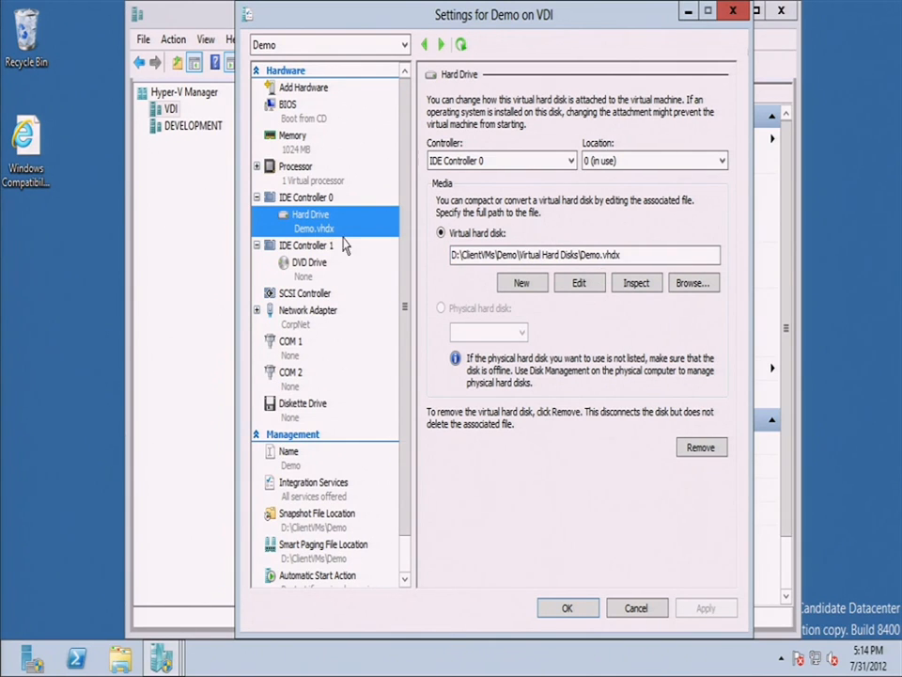
In File Explorer, browse to D:\ClientVMs\Demo\Virtual Hard Disks and select Demo.vhdx.
click(120, 656)
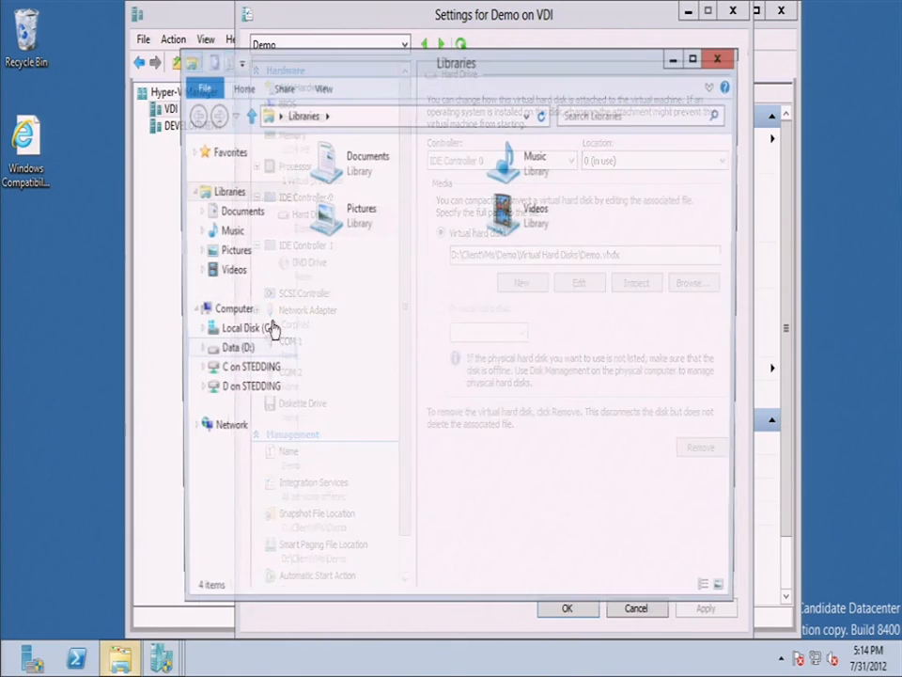
click(234, 352)
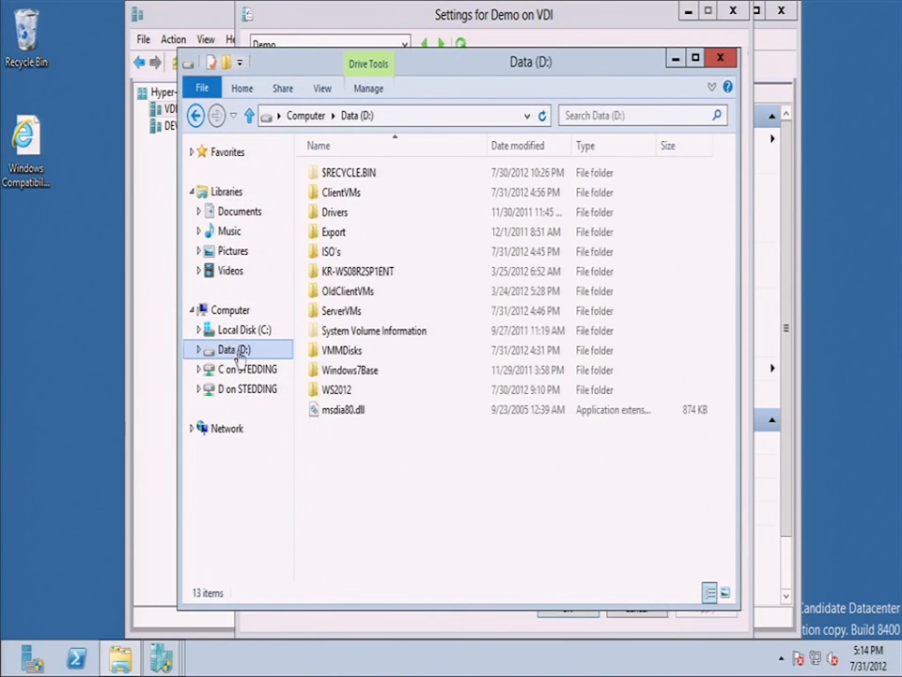
double_click(342, 194)
double_click(329, 292)
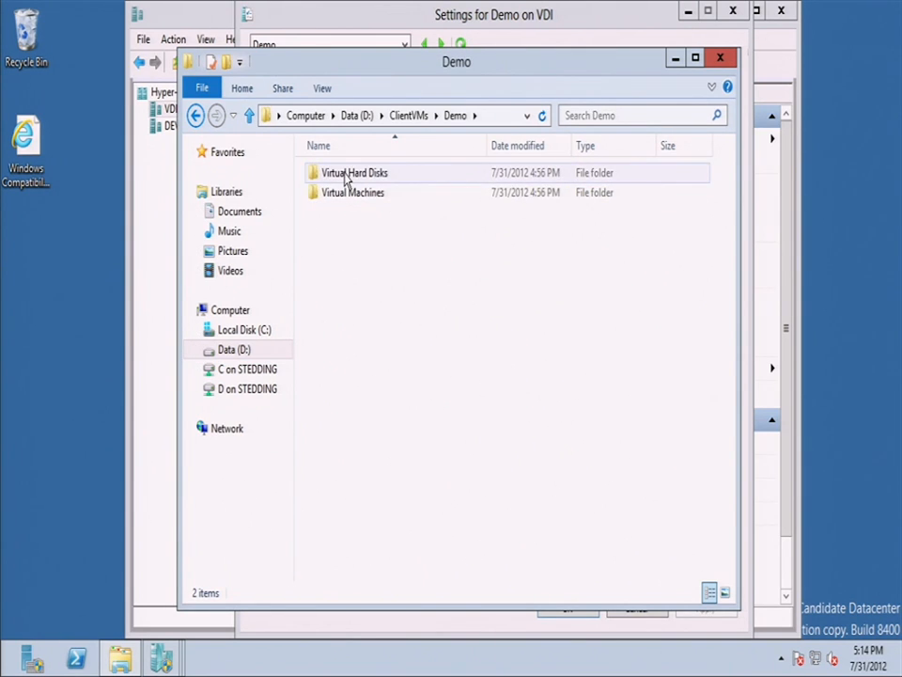
double_click(346, 179)
click(348, 177)
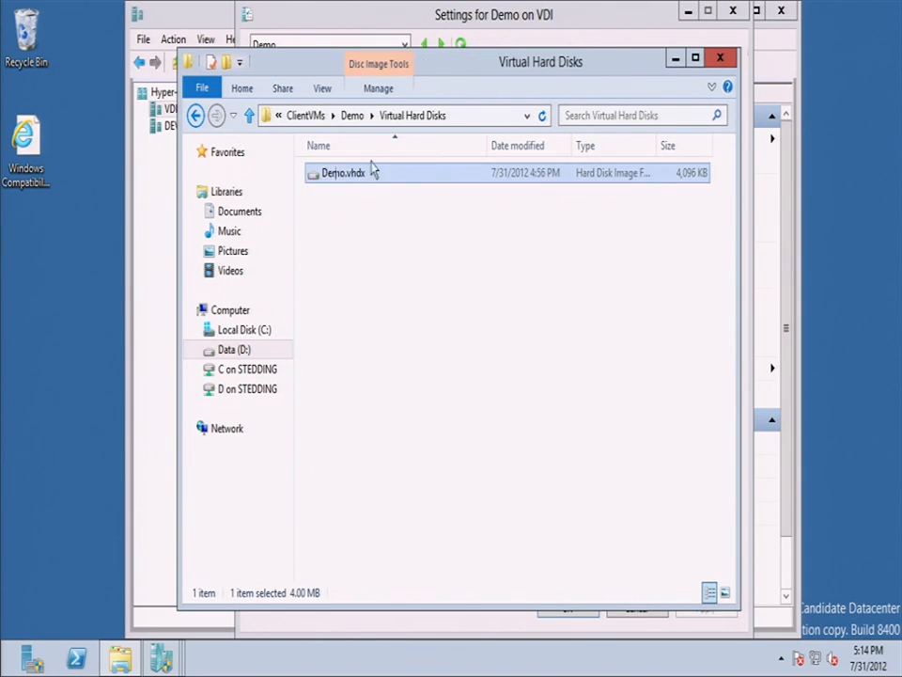
Close the Demo disk folder and settings, and start moving the Demo virtual machine to the destination computer development.
click(720, 62)
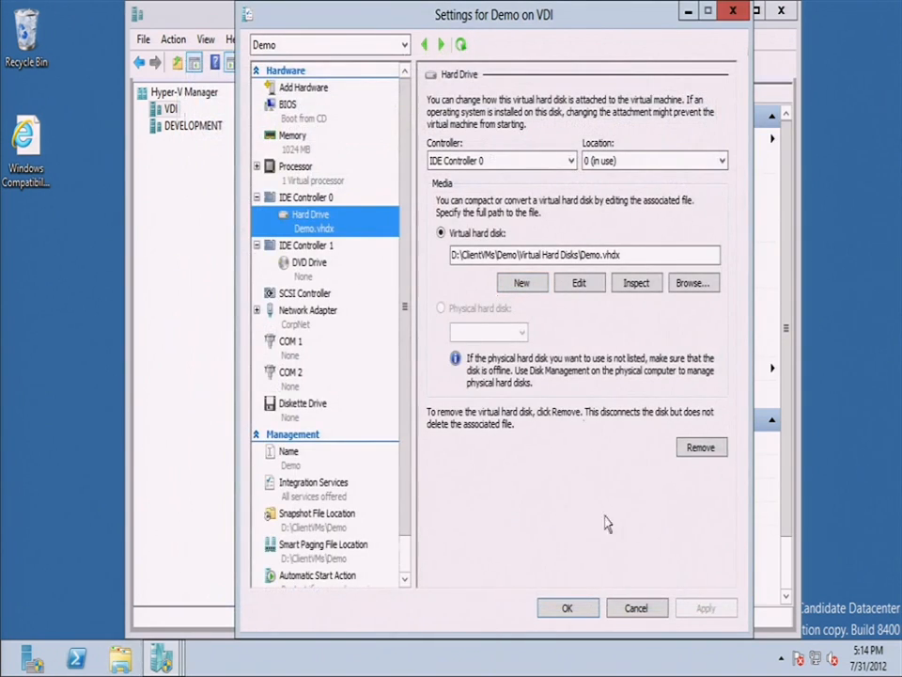
click(637, 607)
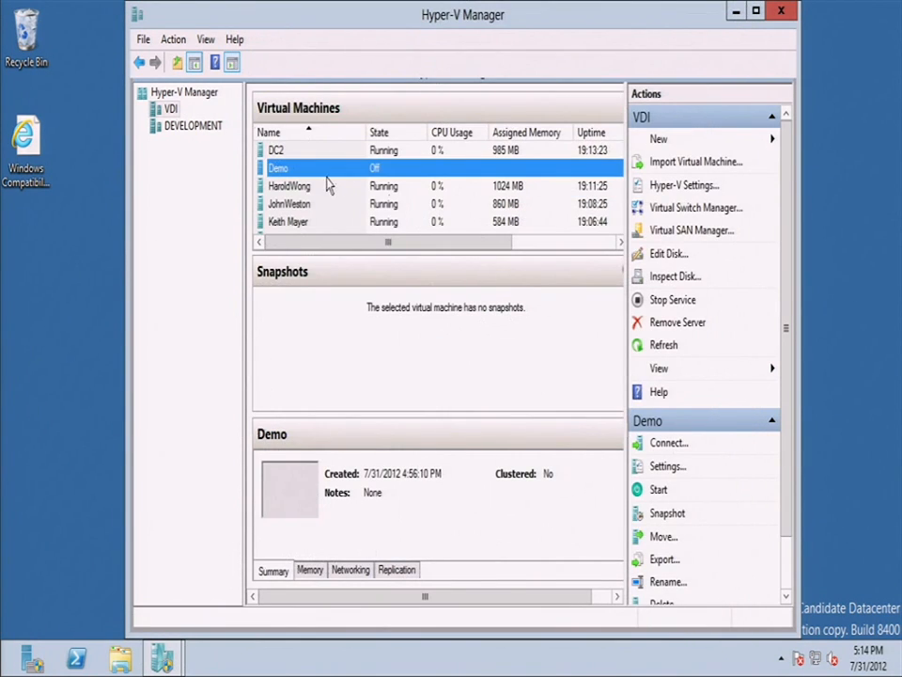
right_click(285, 178)
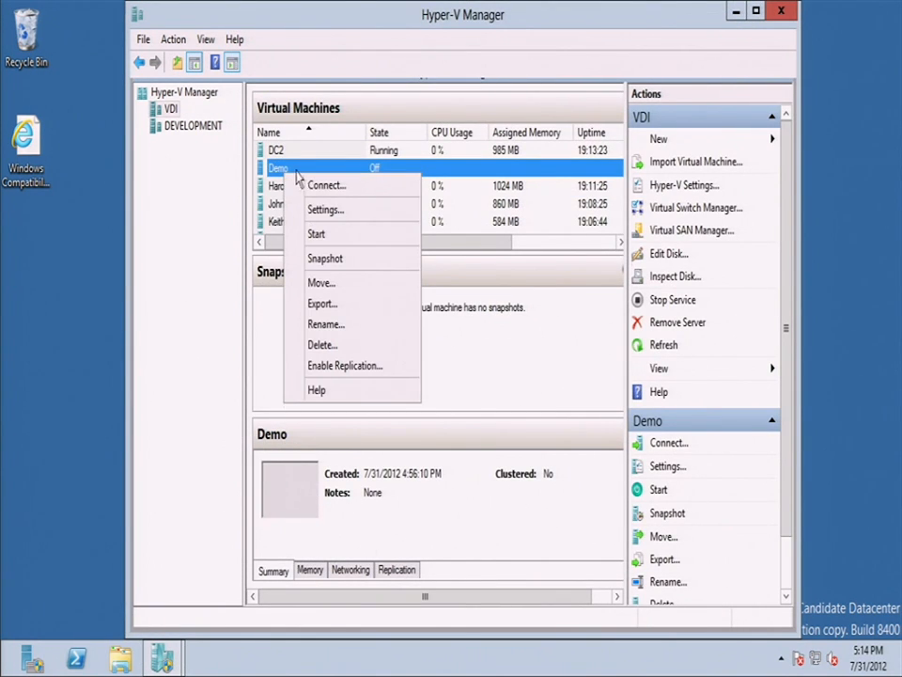
click(321, 283)
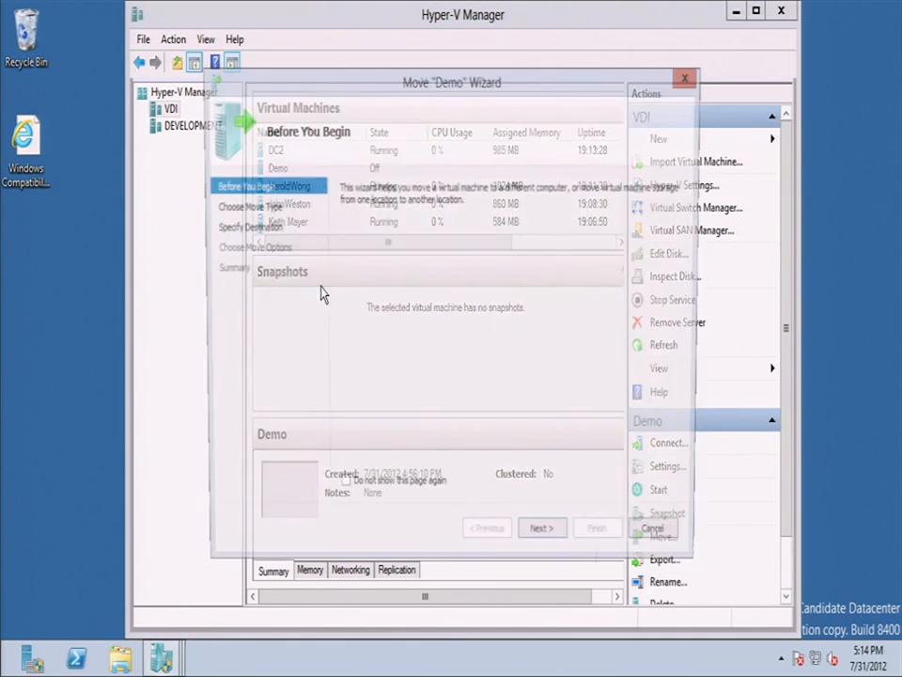
click(546, 542)
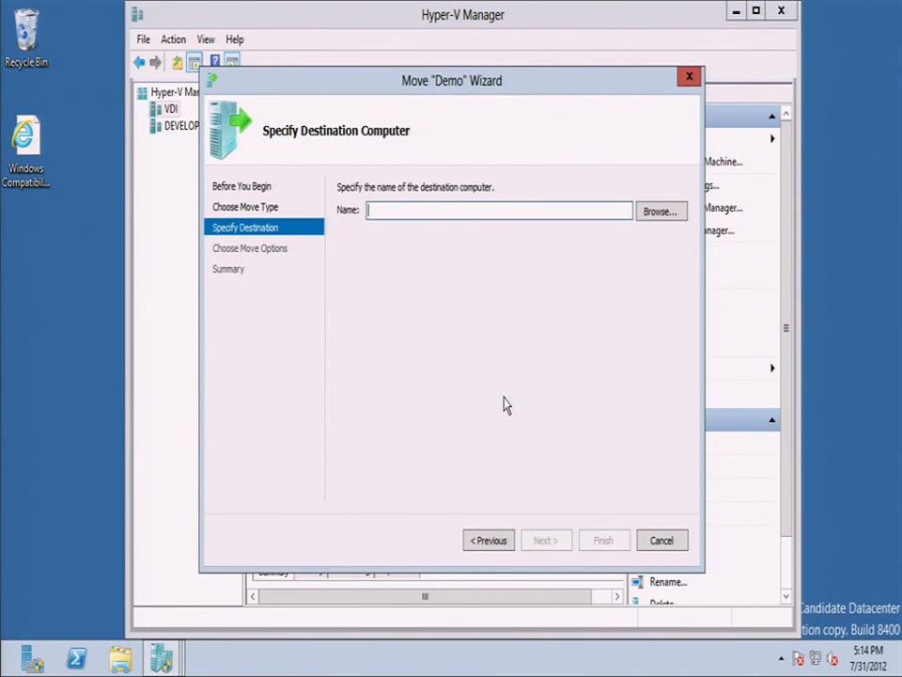
text(development)
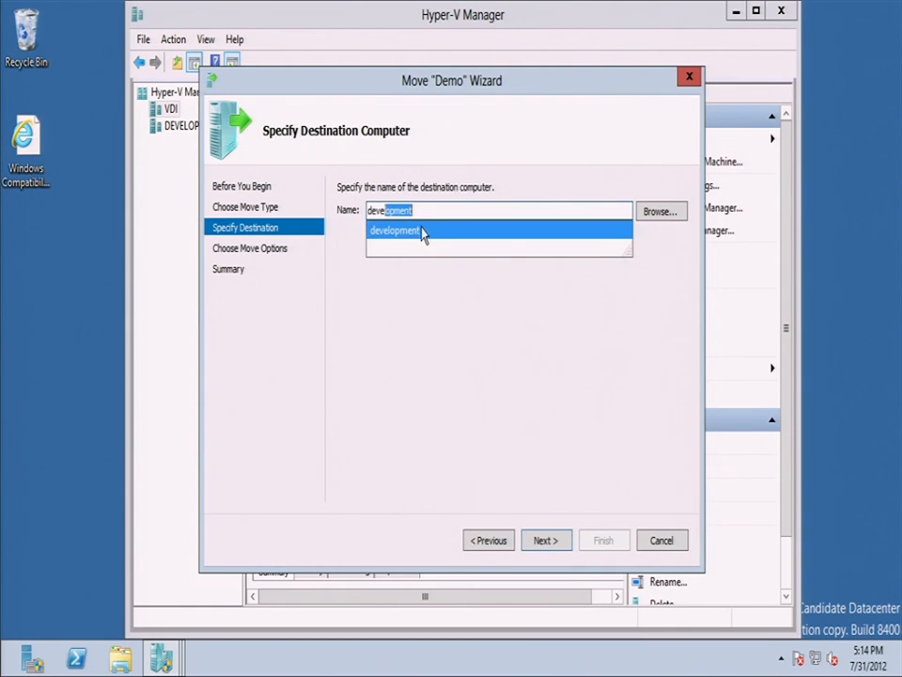
click(559, 547)
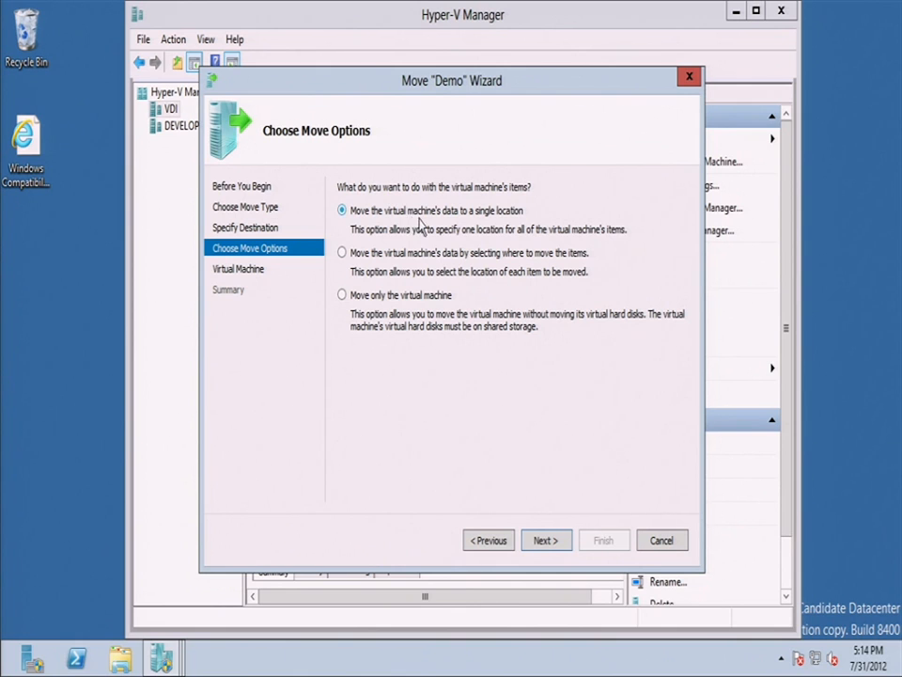
Move the Demo virtual machine's data to the single location D:\vmimages\demo\ on the destination computer and finish the wizard.
click(547, 542)
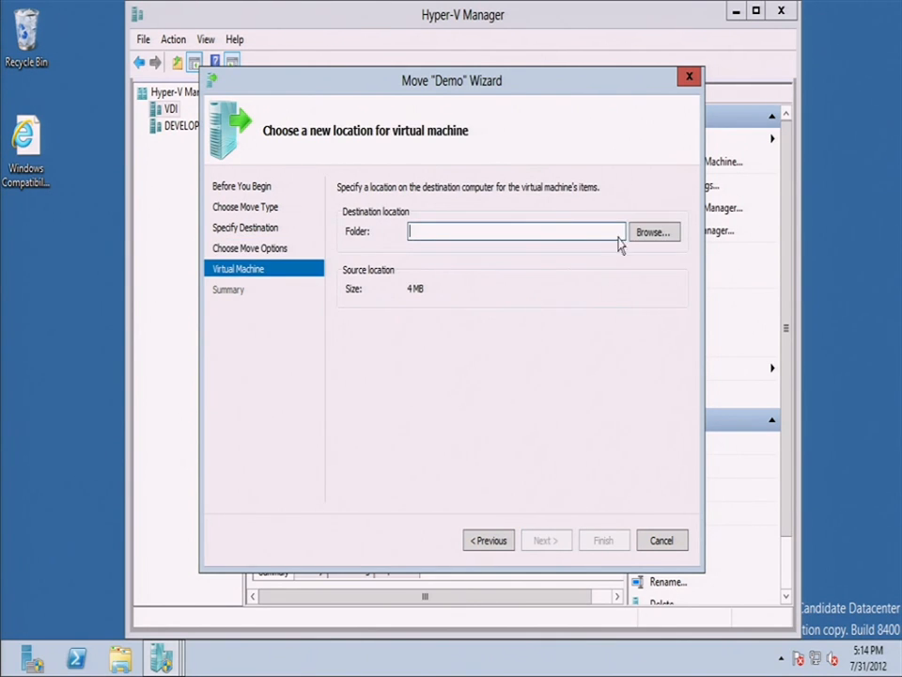
click(637, 230)
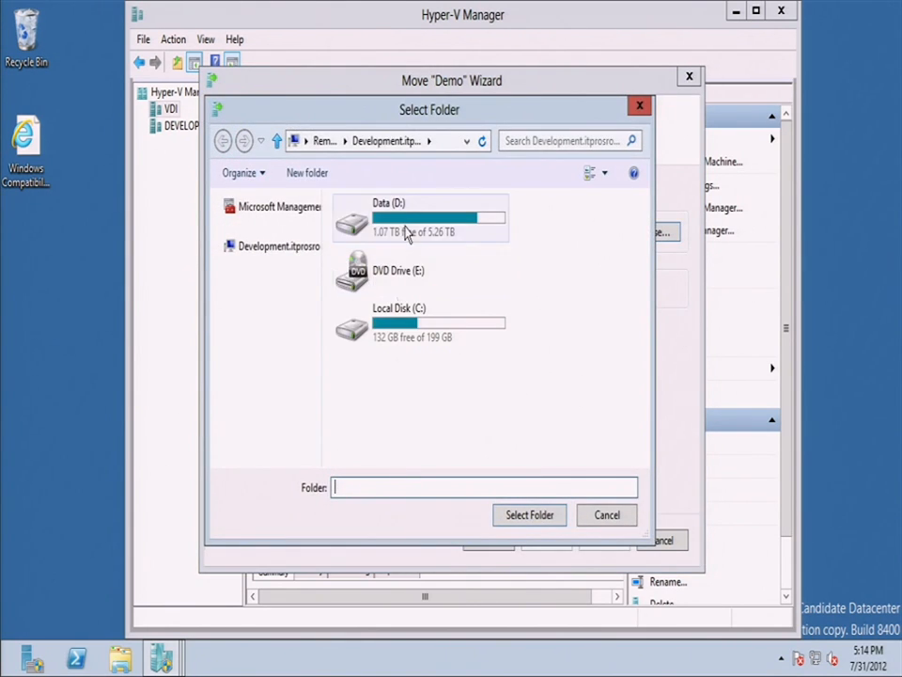
double_click(405, 234)
scroll(423, 423, down, 2)
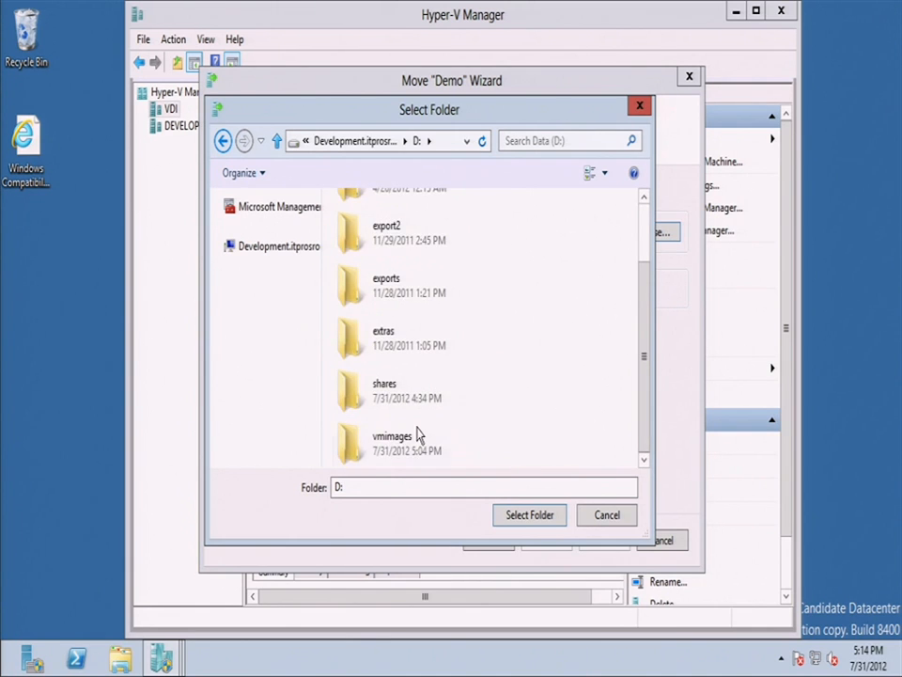
double_click(419, 432)
double_click(393, 274)
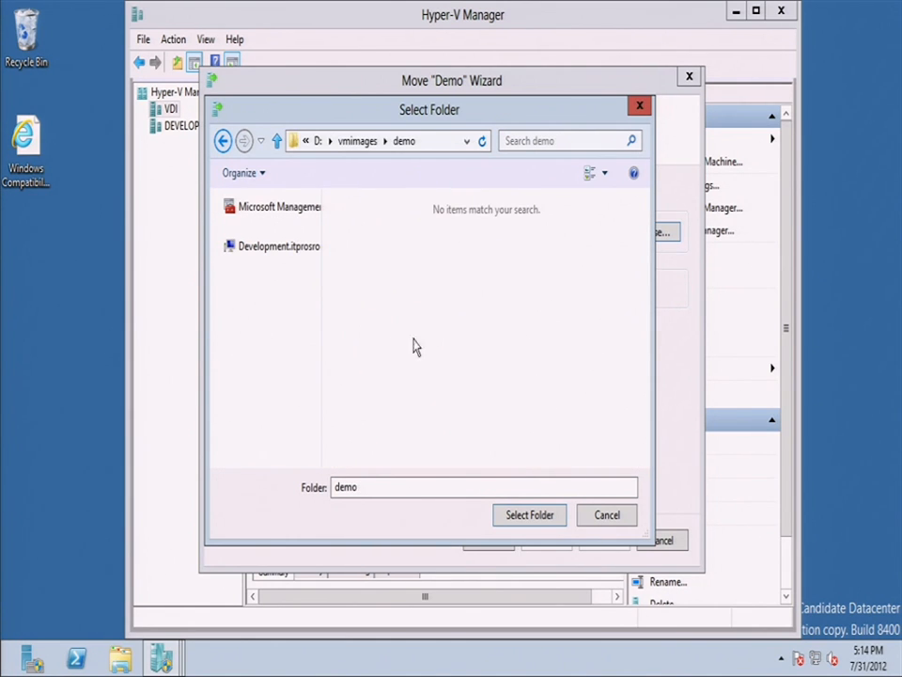
click(533, 514)
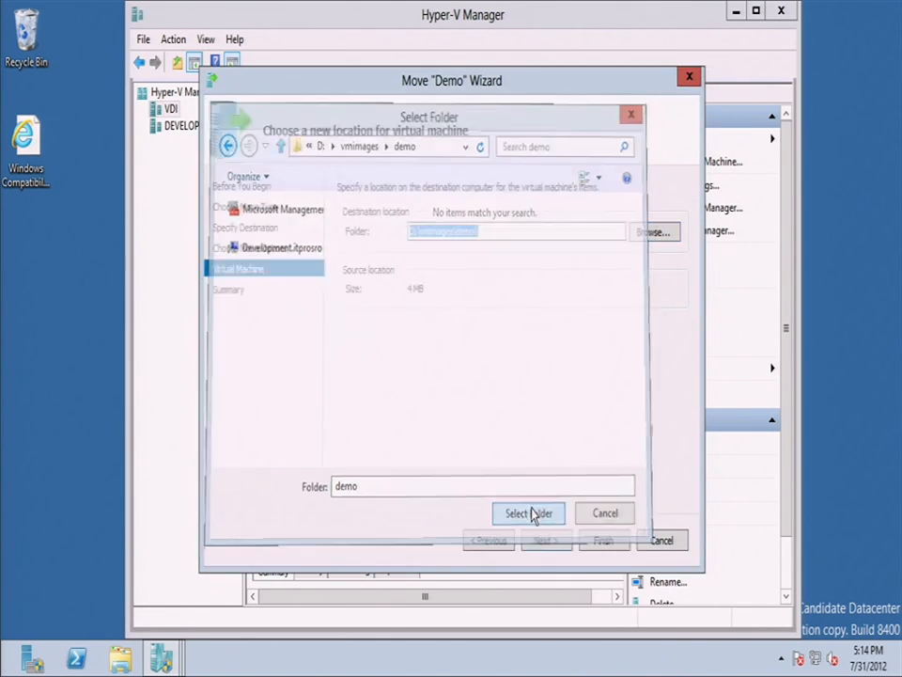
click(557, 541)
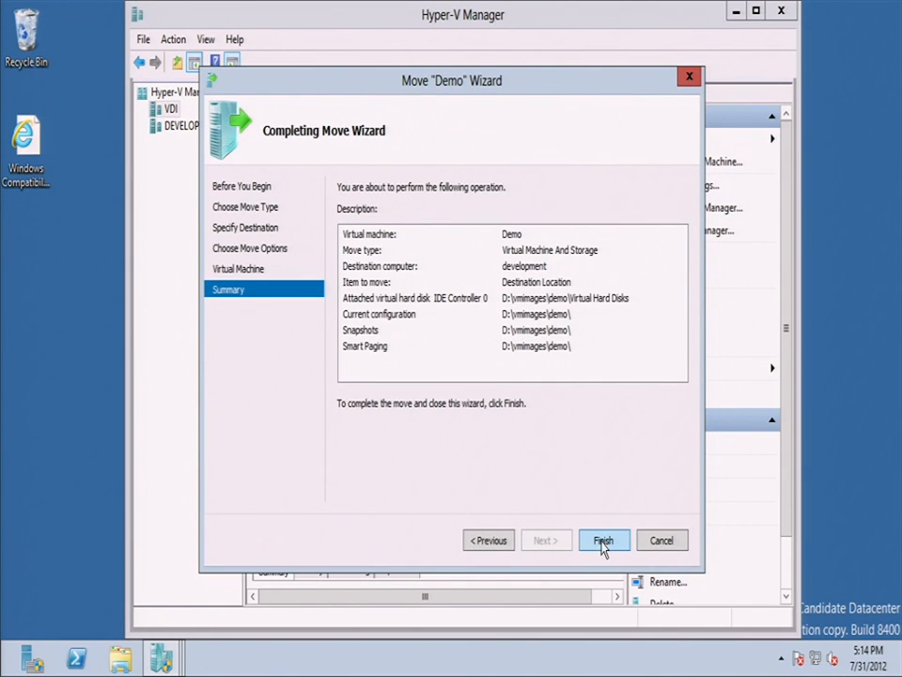
click(603, 544)
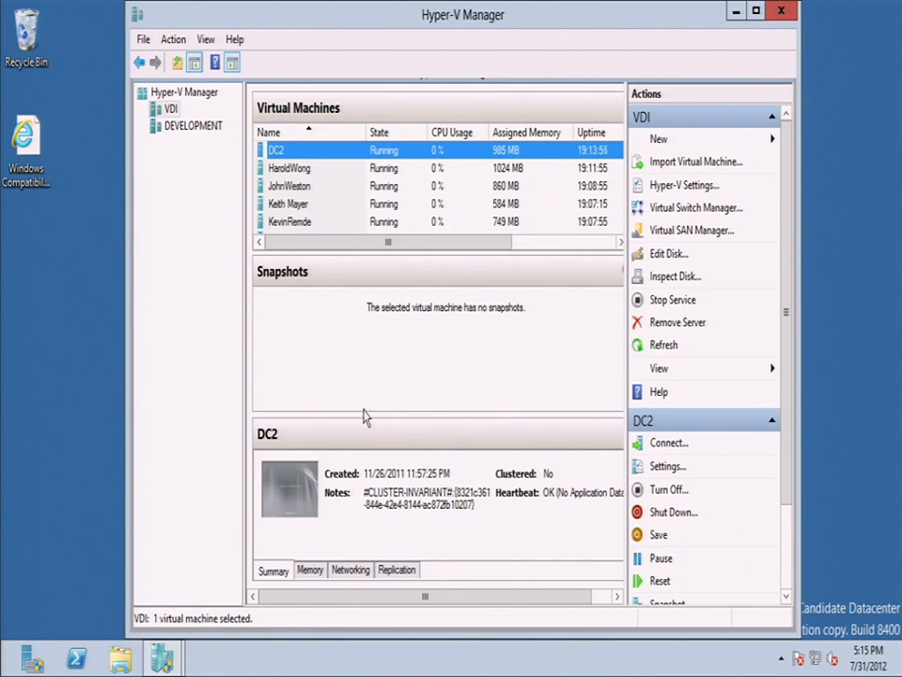
Check the hard drive and network adapter settings of the Demo virtual machine on DEVELOPMENT, leaving them unchanged.
click(196, 126)
click(280, 169)
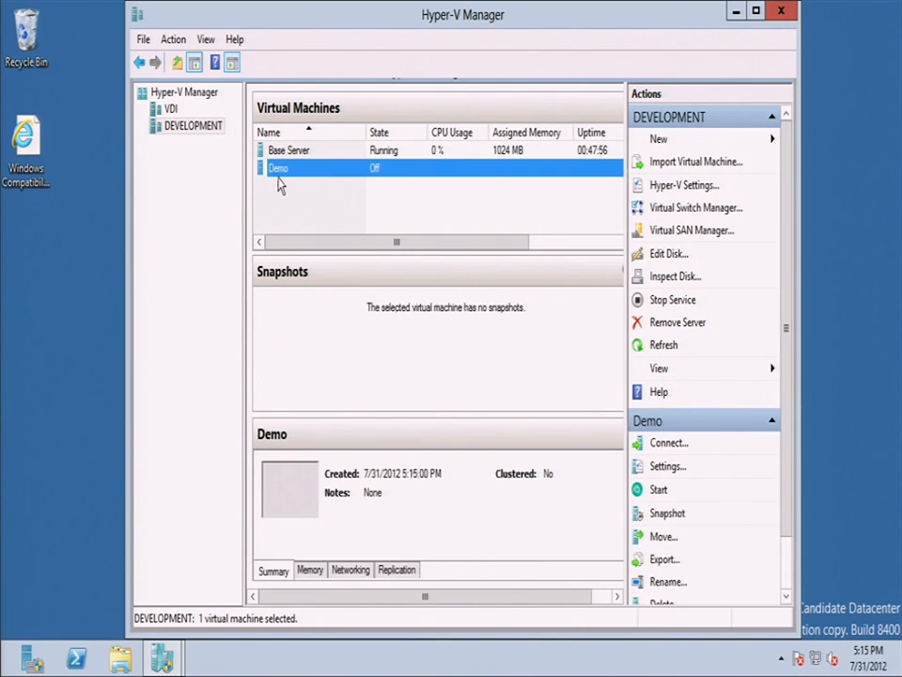
right_click(279, 176)
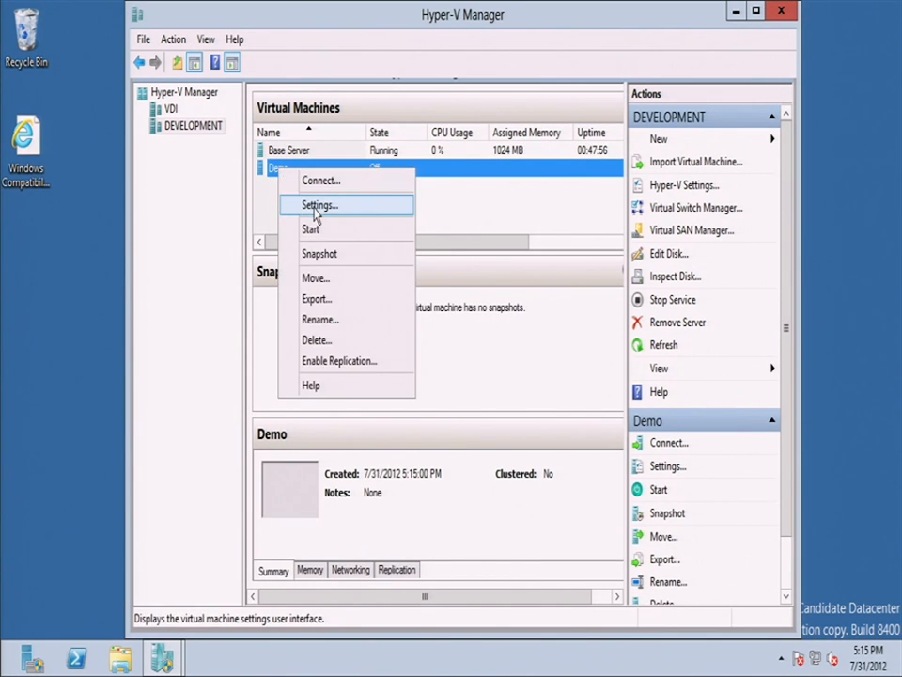
click(314, 203)
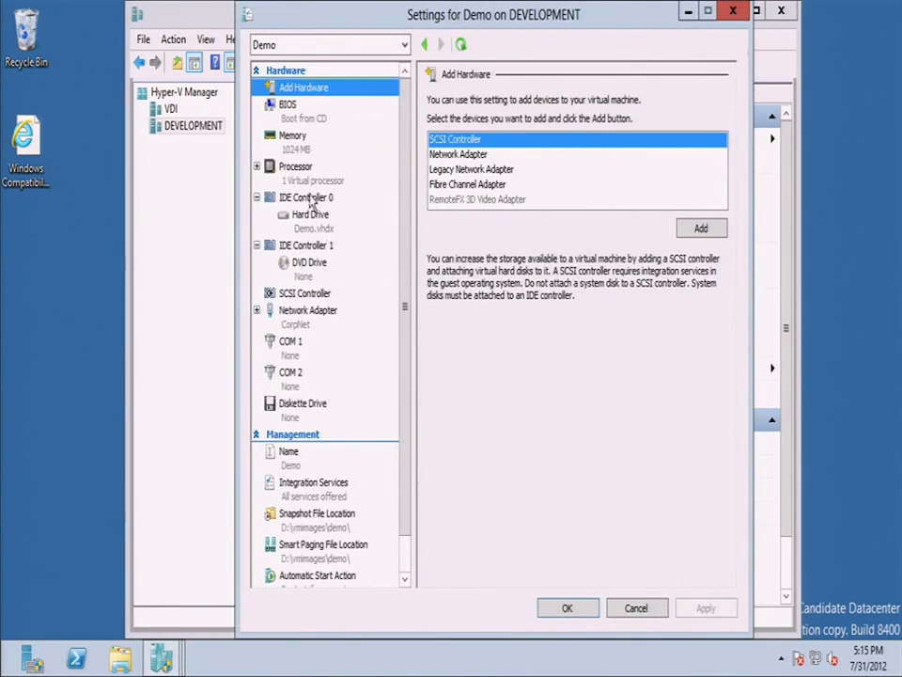
click(310, 230)
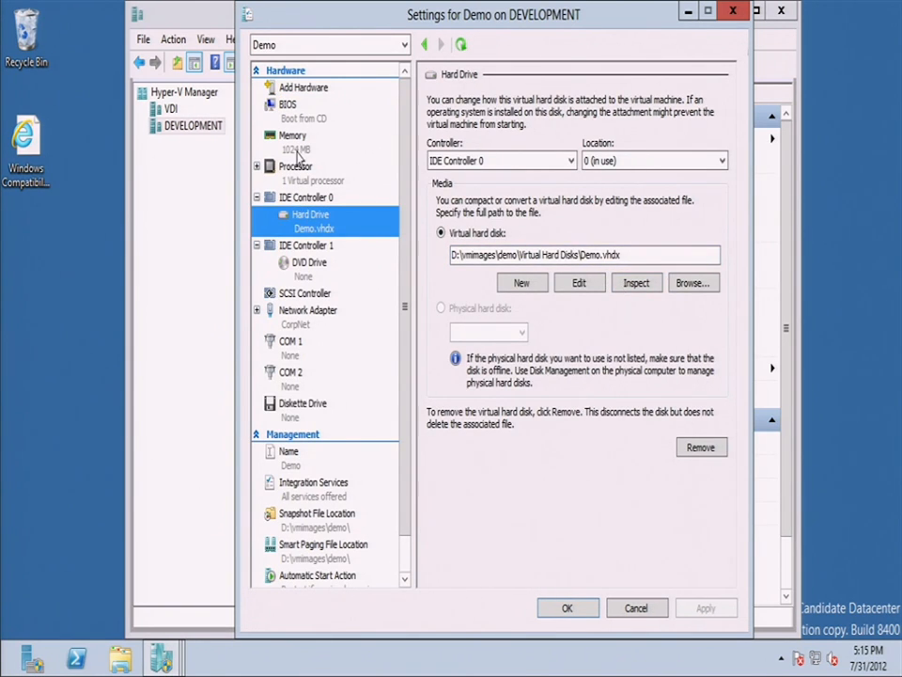
click(301, 323)
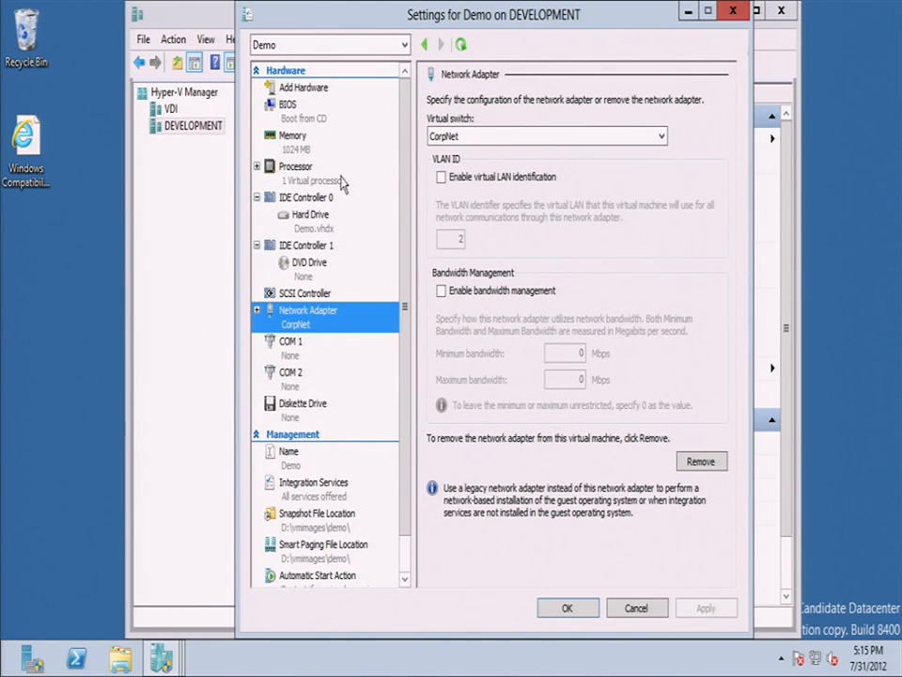
click(654, 608)
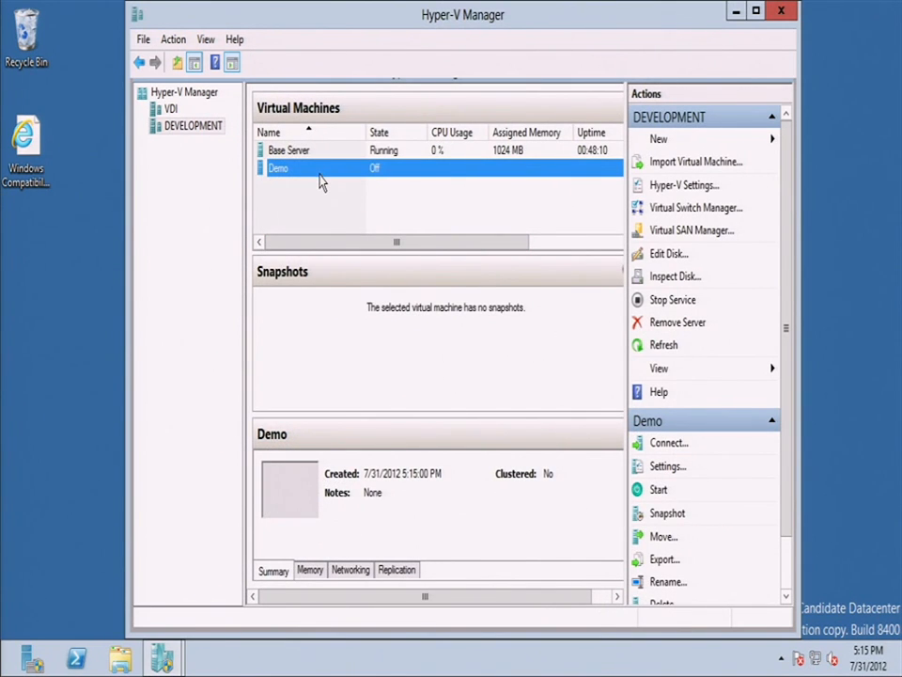
Check the progress of the WS2012 move and select the WS2012 virtual machine on DEVELOPMENT.
mouse_move(165, 655)
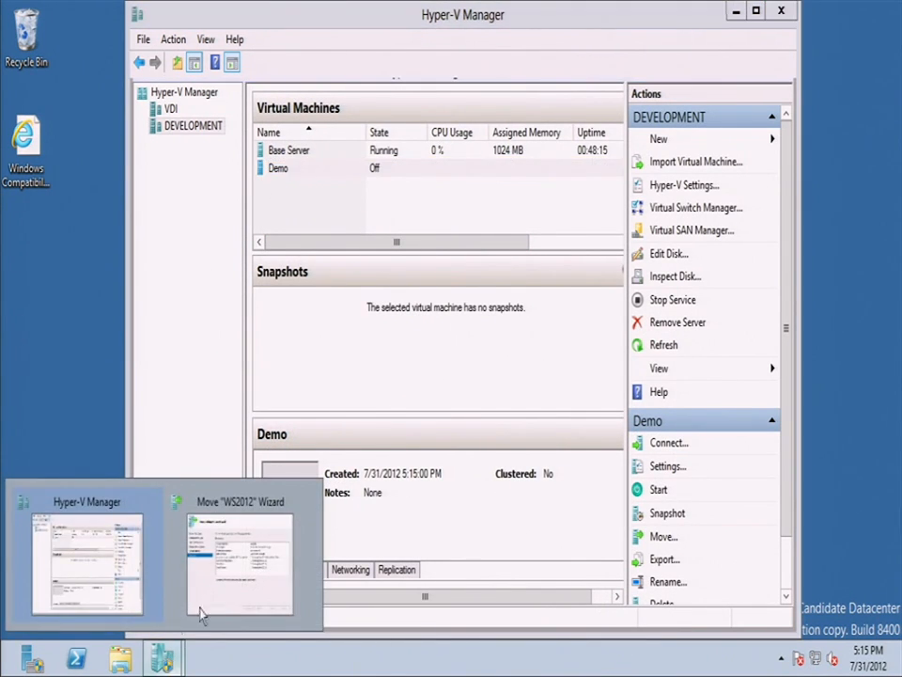
click(215, 599)
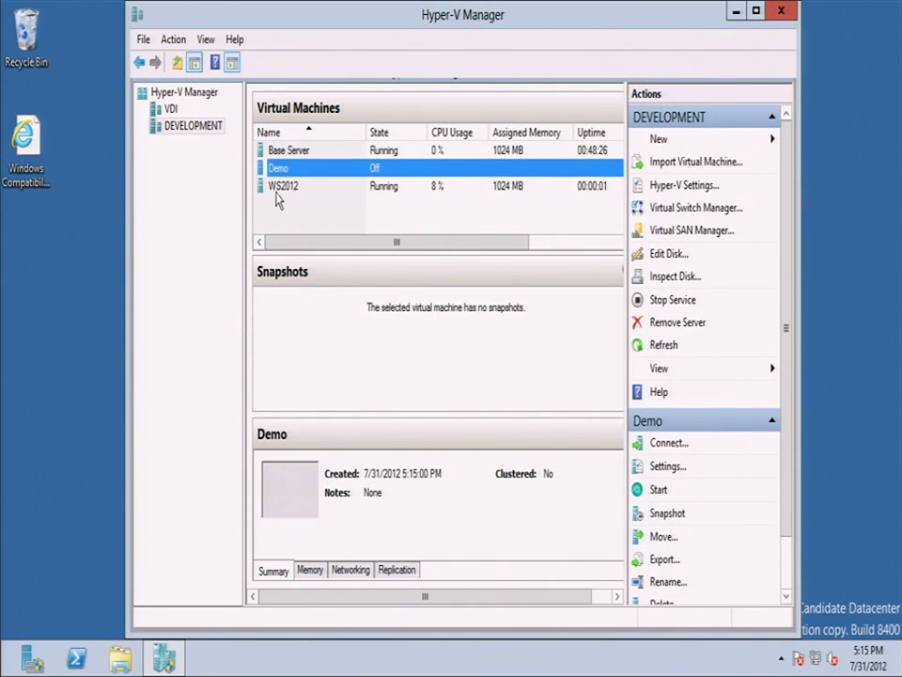
click(280, 187)
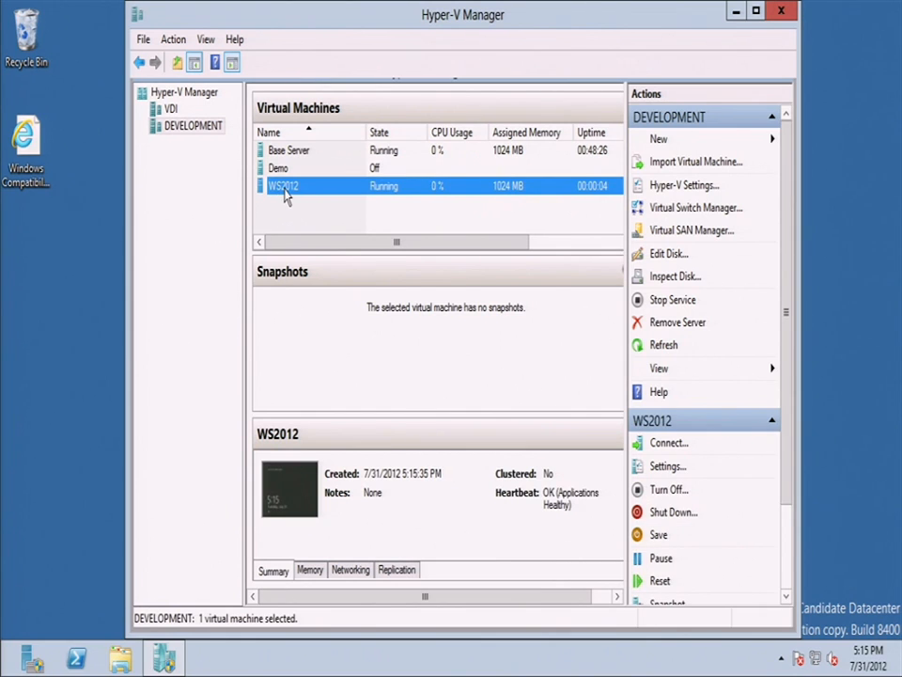
Minimize the vdi.itprosrock.com session and open Server Manager in the 10.10.10.108 Remote Desktop session.
mouse_move(463, 8)
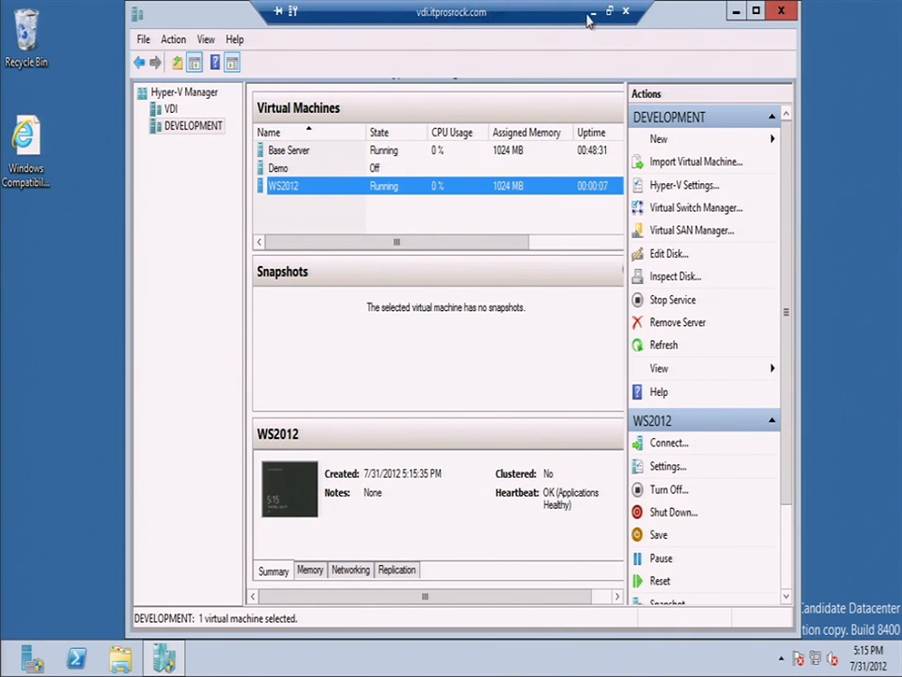
click(594, 12)
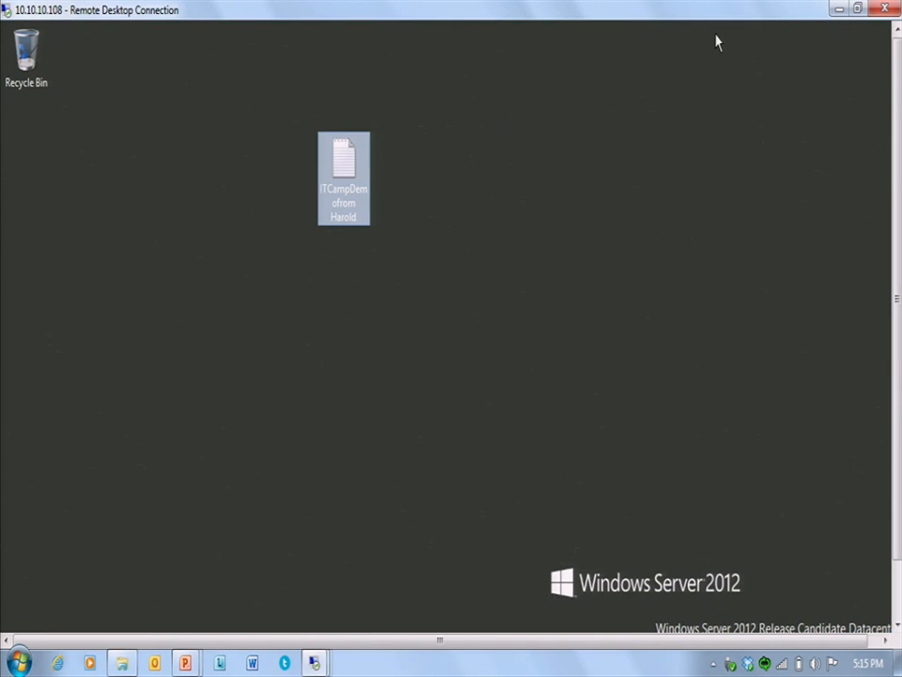
mouse_move(3, 652)
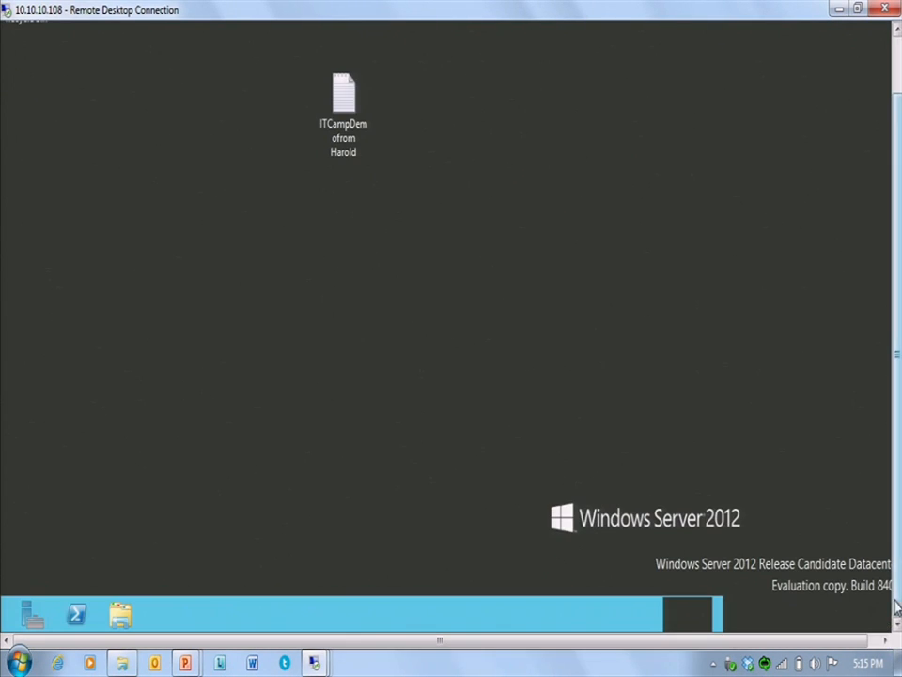
click(36, 615)
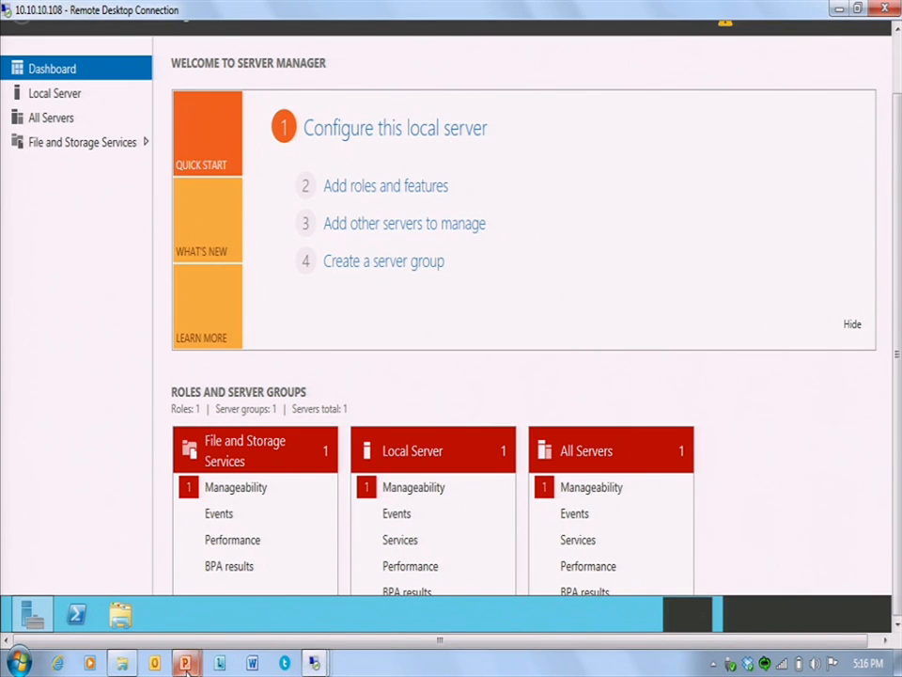
Switch to the running PowerPoint slide show on Shared Nothing Live Migration.
mouse_move(186, 664)
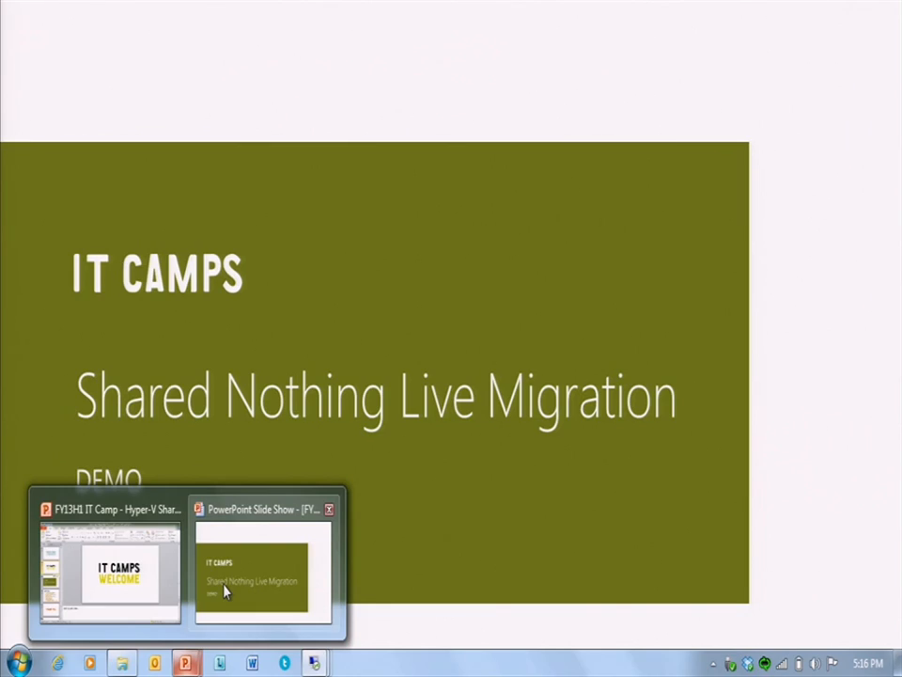
click(225, 590)
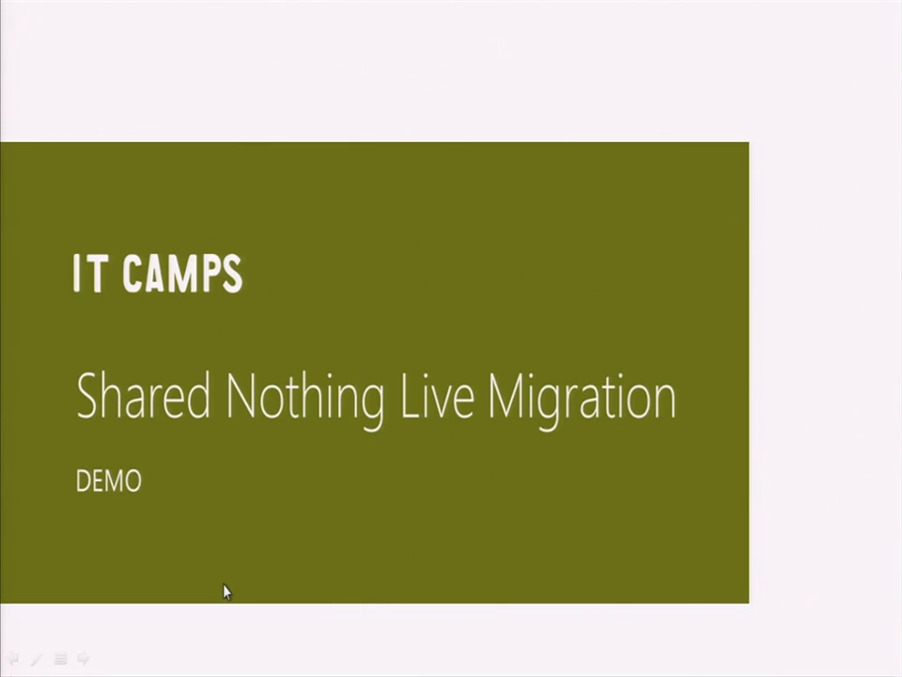